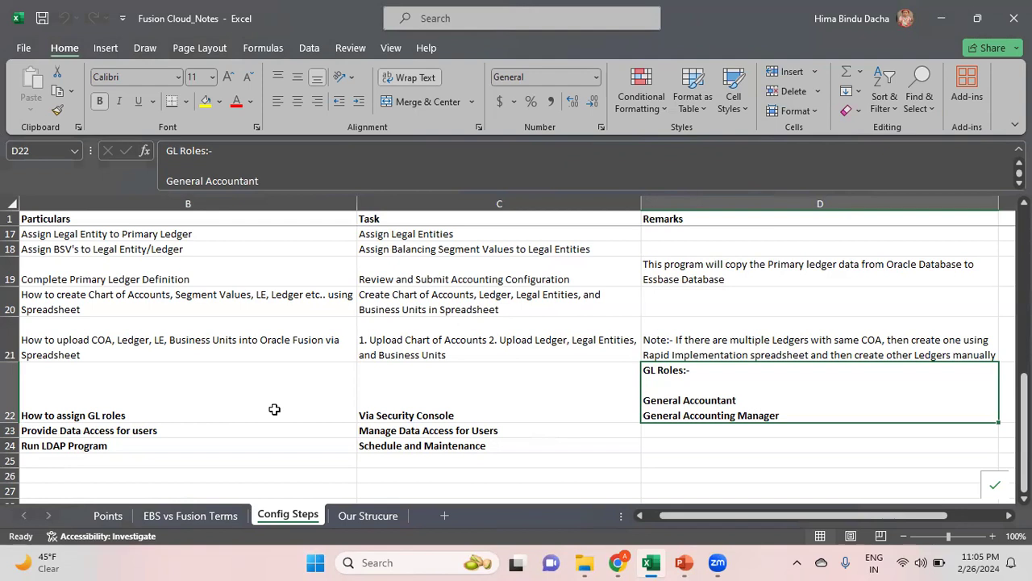
Switch to the Fusion browser window and open the Security Console from the Navigator
left_click(408, 415)
mouse_move(626, 567)
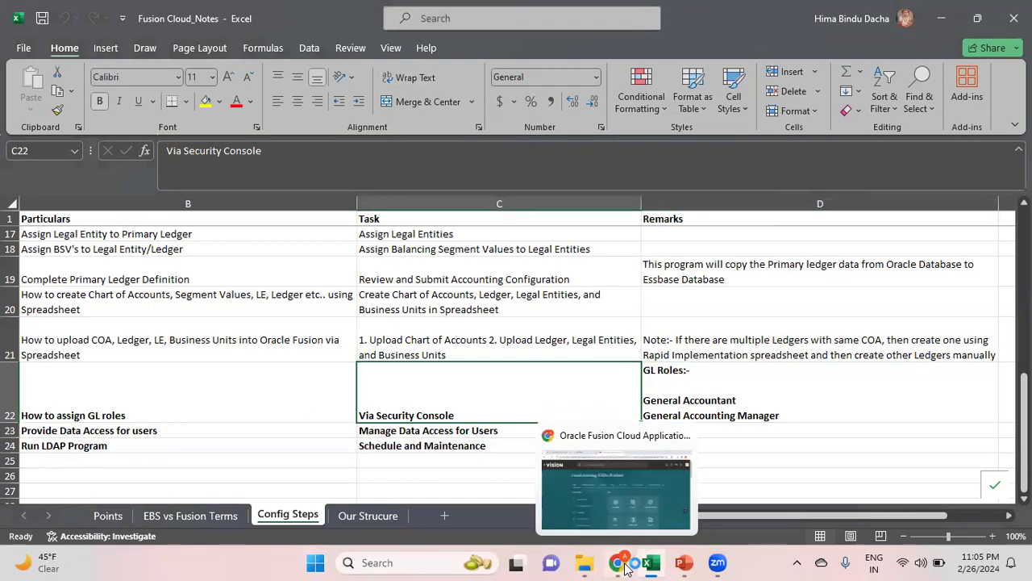
left_click(650, 516)
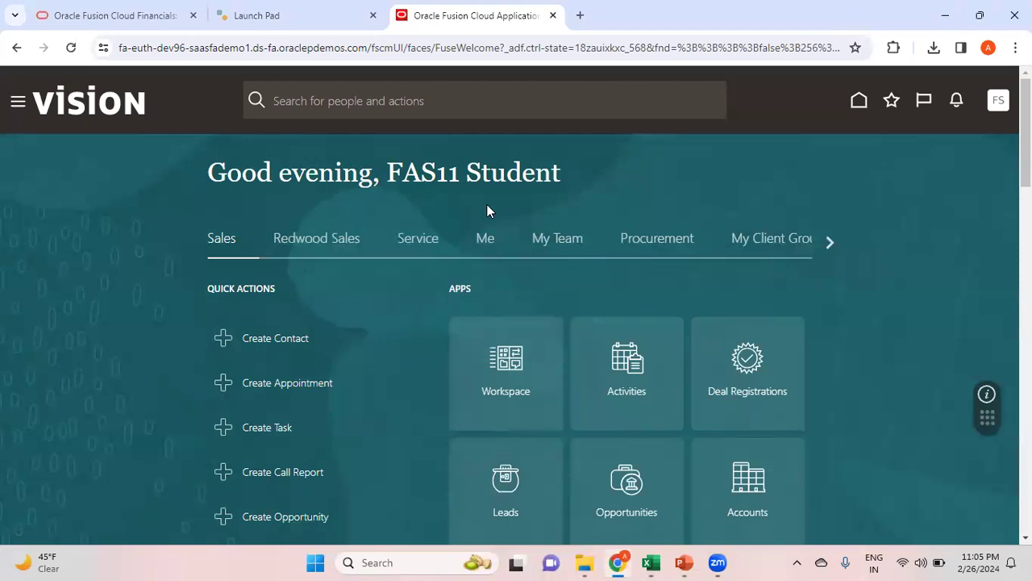
left_click(16, 105)
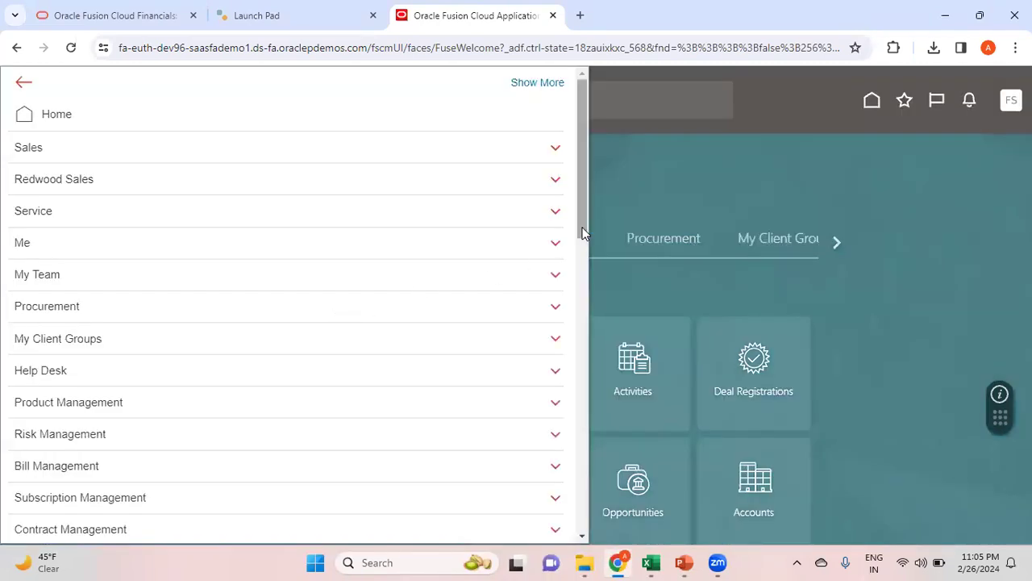
left_click_drag(580, 219, 611, 482)
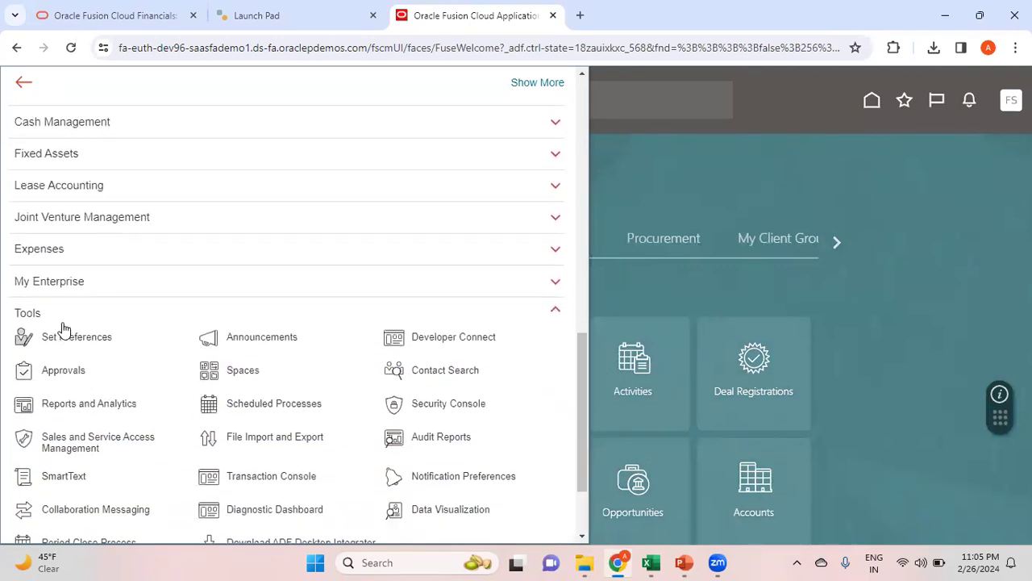
left_click(473, 410)
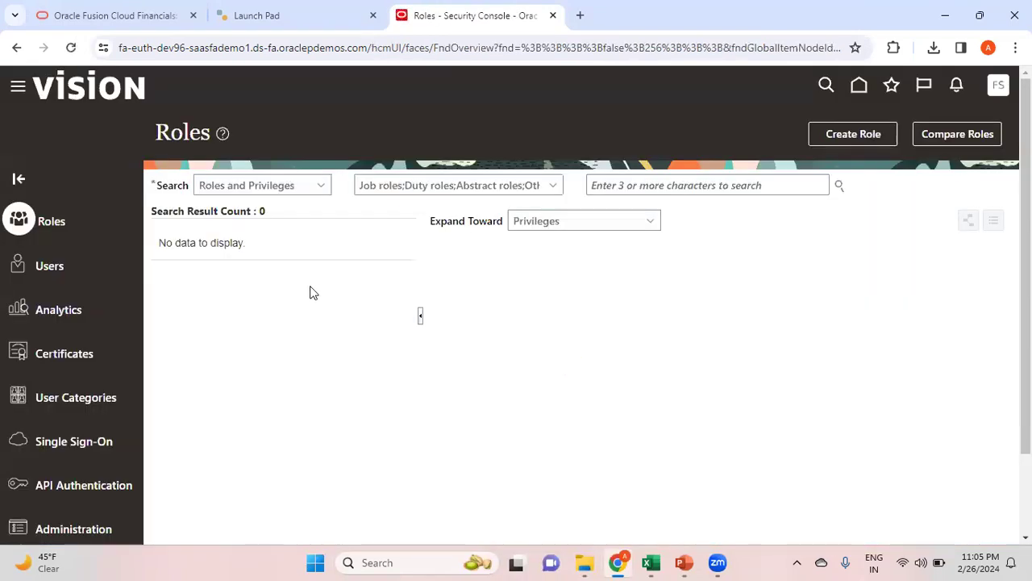
Search user accounts by User Name for 'FAS' to find the student account
left_click(53, 265)
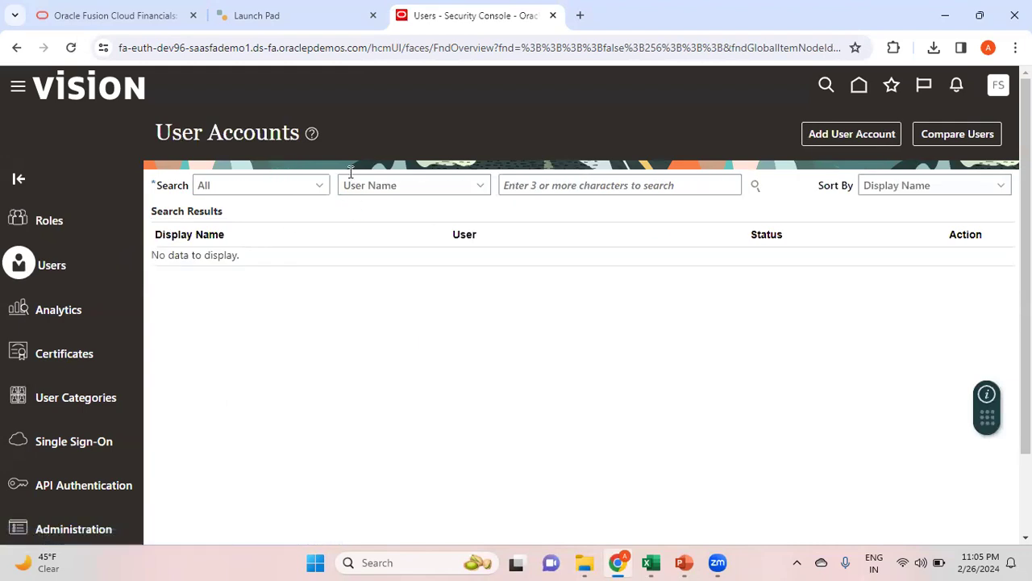
left_click(419, 188)
key("f")
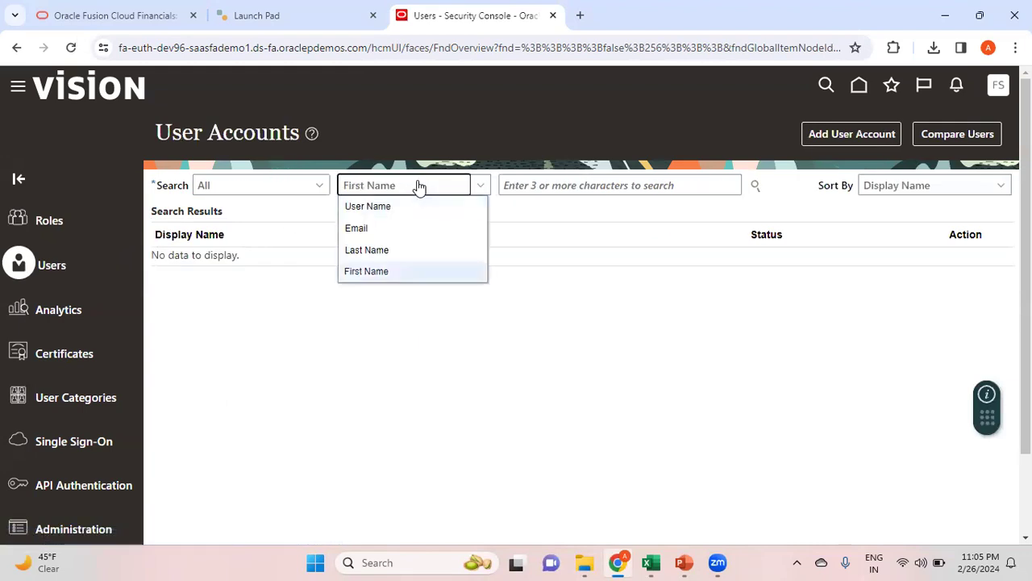
left_click(542, 322)
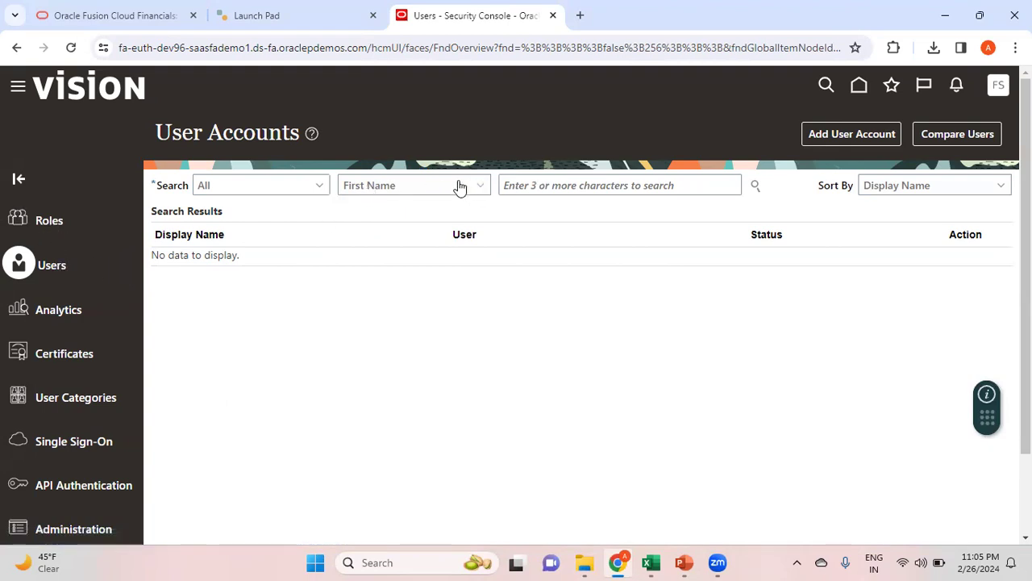
left_click(414, 187)
left_click(376, 206)
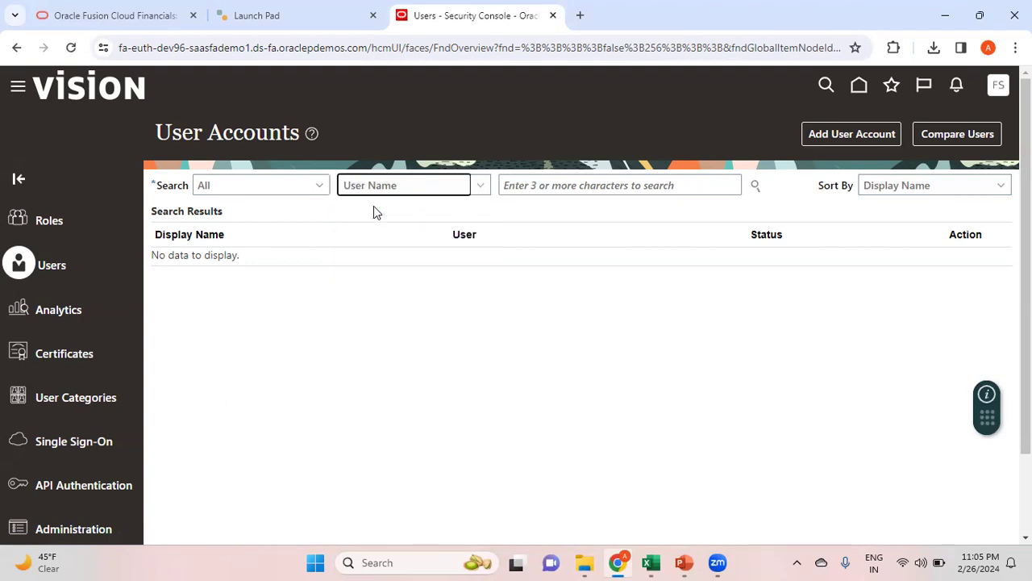
left_click(567, 186)
type("FAS11.student")
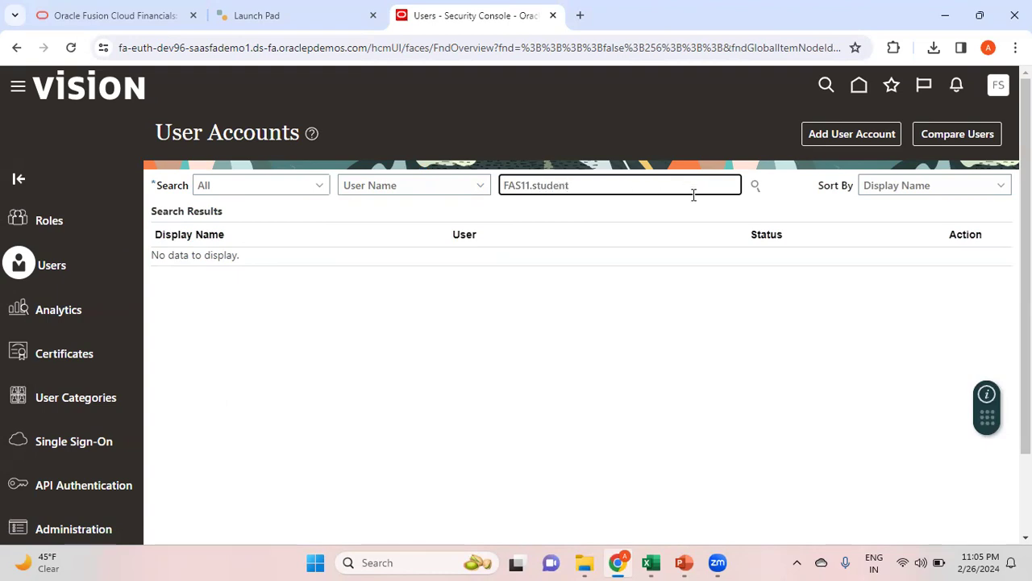
left_click(753, 189)
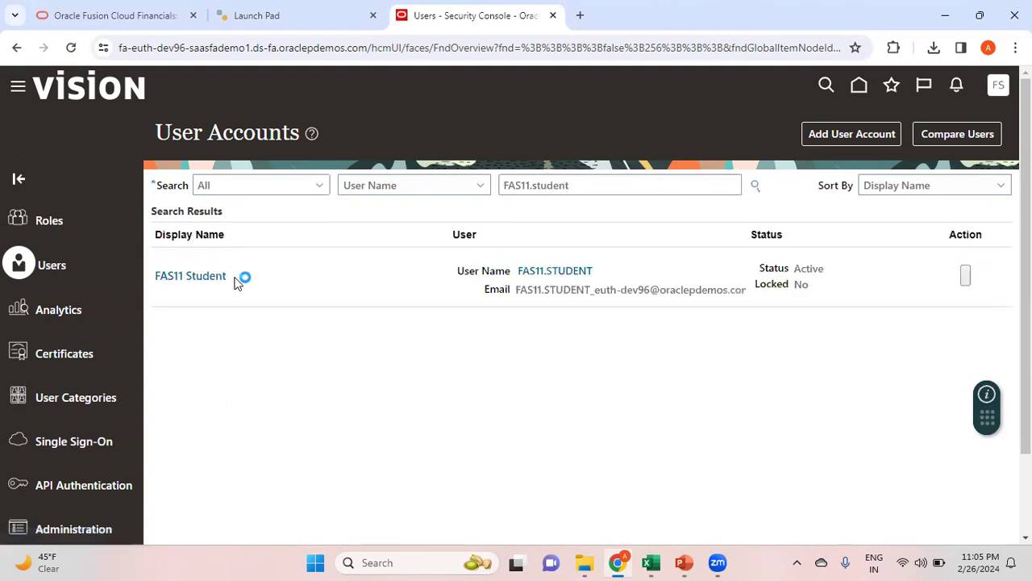
Open the student user's account details and review its Roles table
left_click(191, 276)
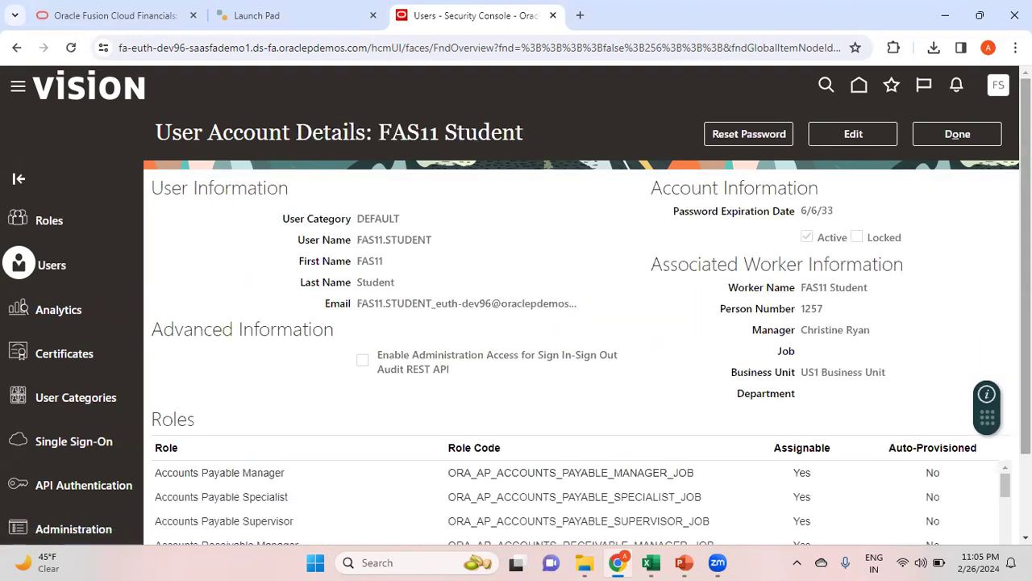
scroll(580, 323, "down", 1)
scroll(581, 323, "down", 1)
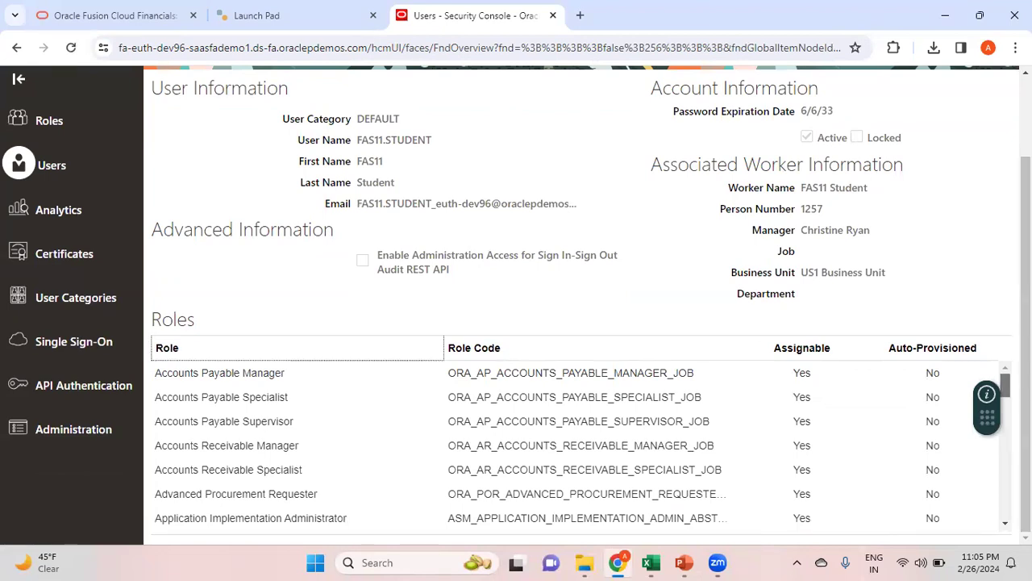
scroll(580, 443, "down", 5)
scroll(581, 443, "down", 5)
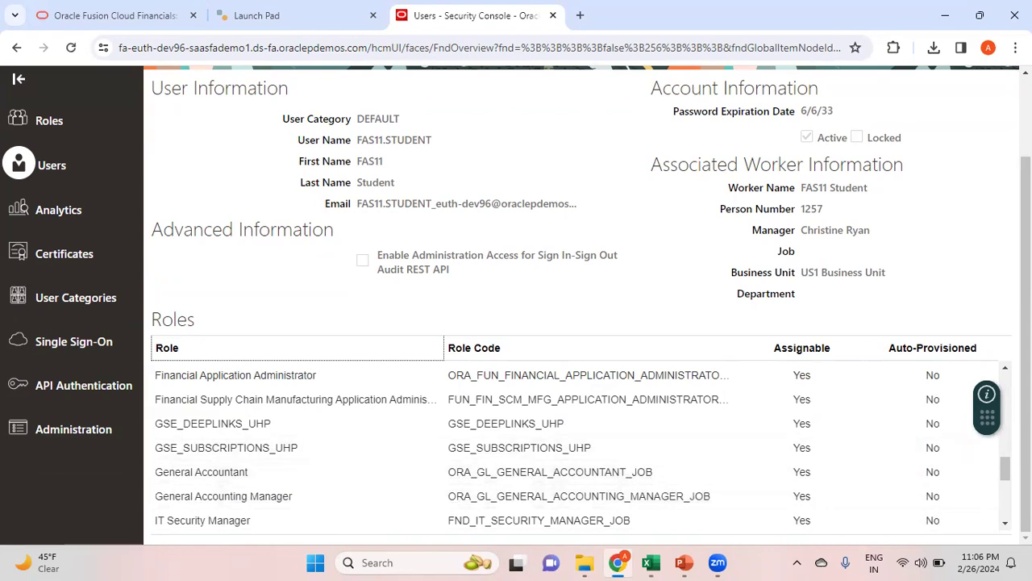
scroll(581, 323, "up", 2)
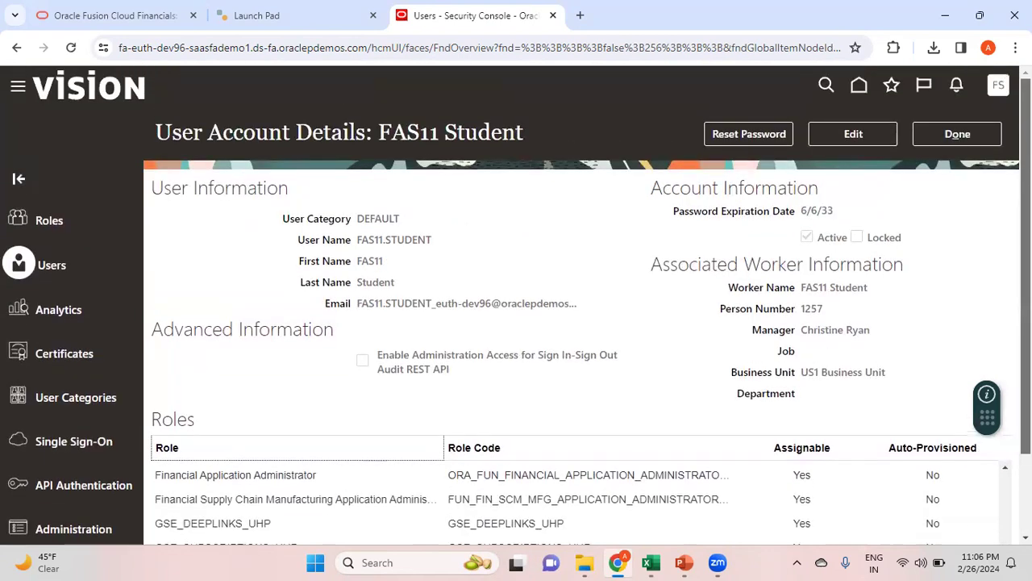
Put the account into edit mode and start adding a role membership
left_click(851, 139)
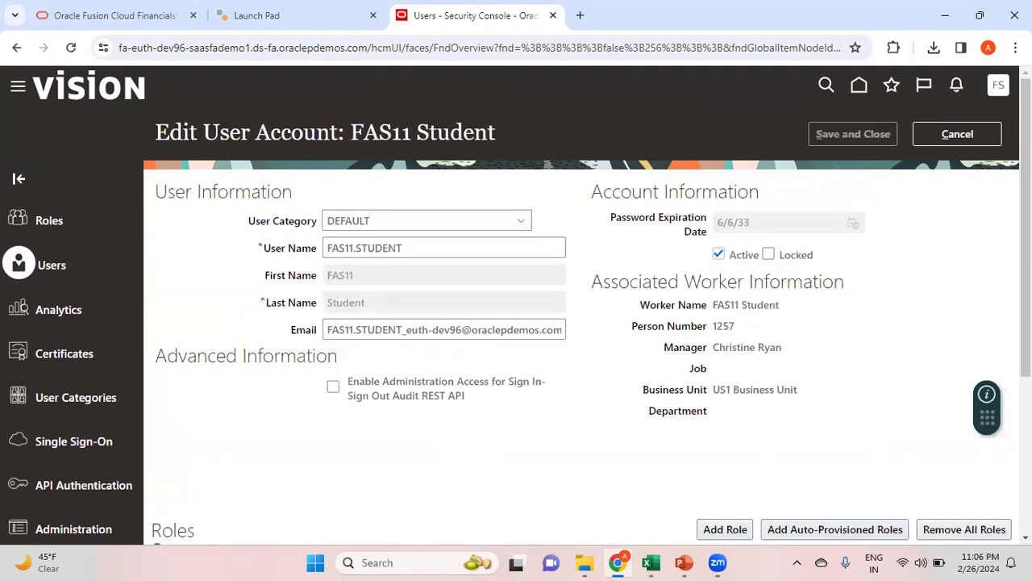
scroll(581, 322, "down", 4)
left_click(724, 308)
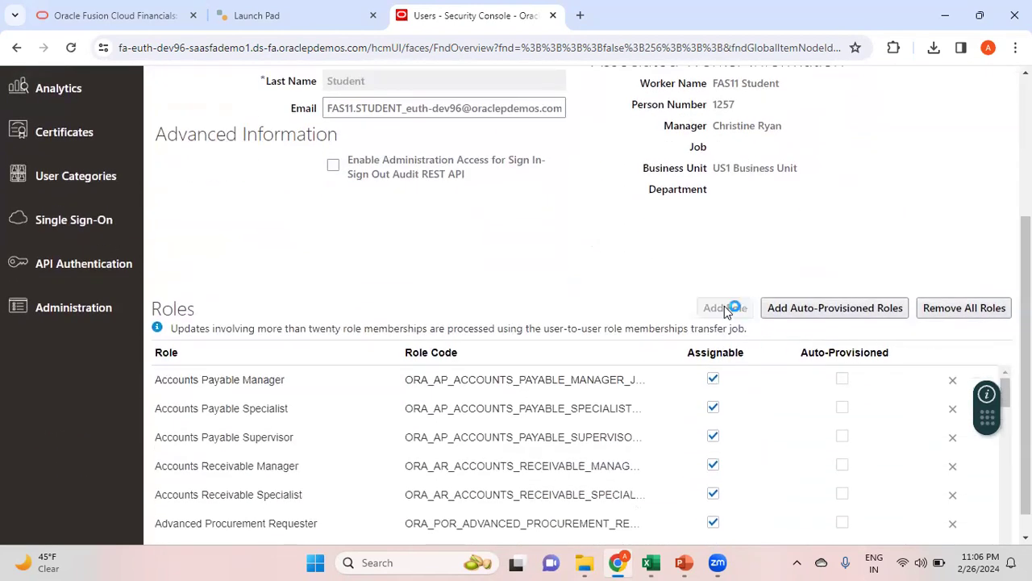
left_click(458, 155)
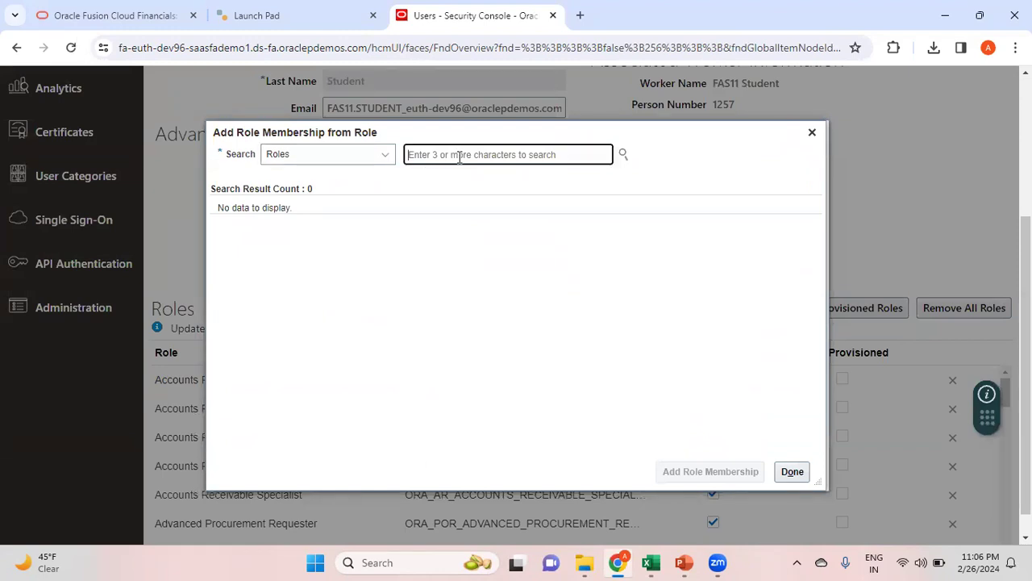
Swap the General Accountant pick for Chief Financial Officer, add that role, and finish with Done
type("General A")
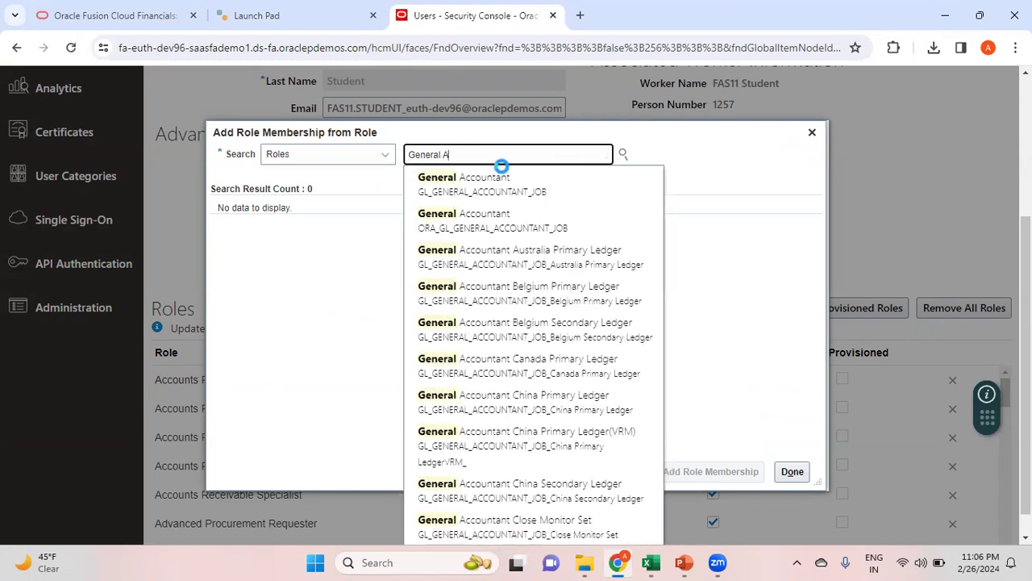
left_click(538, 191)
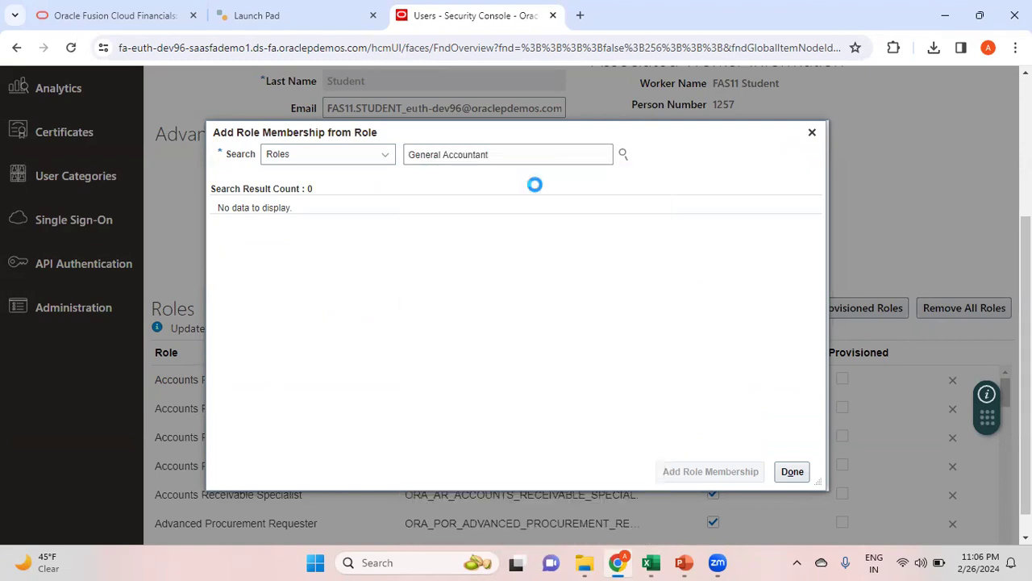
left_click(484, 236)
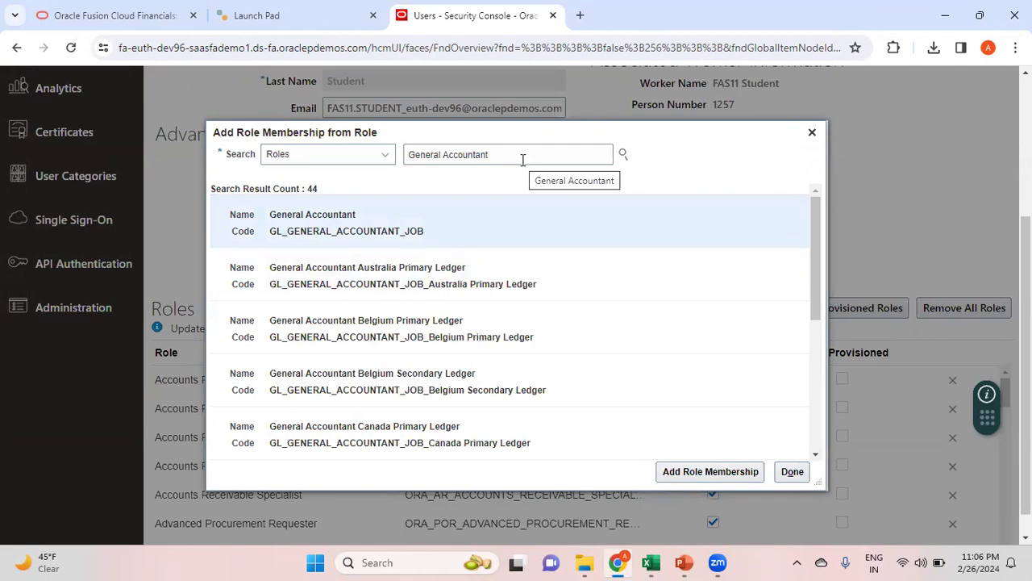
triple_click(522, 158)
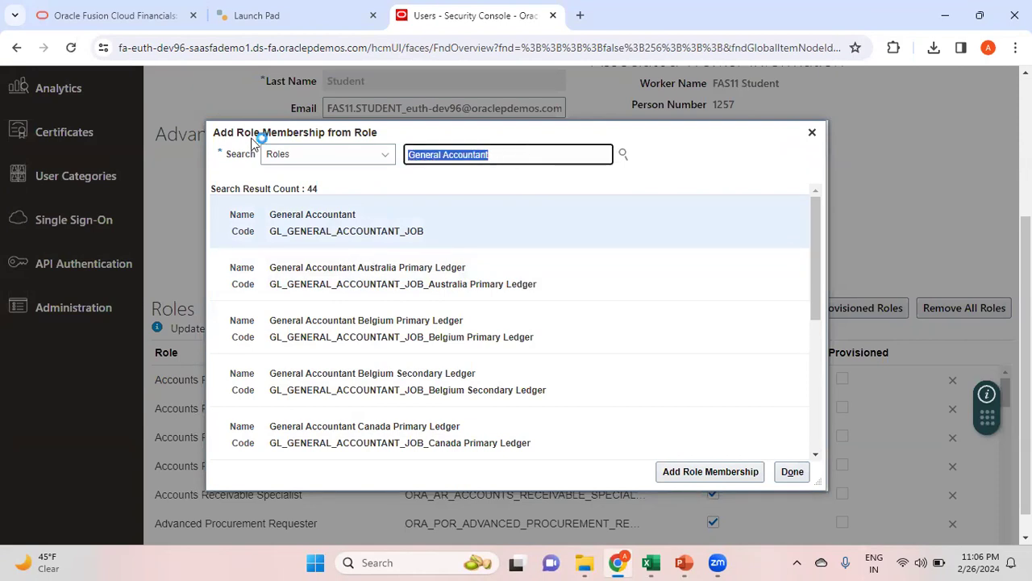
type("Chie Fi")
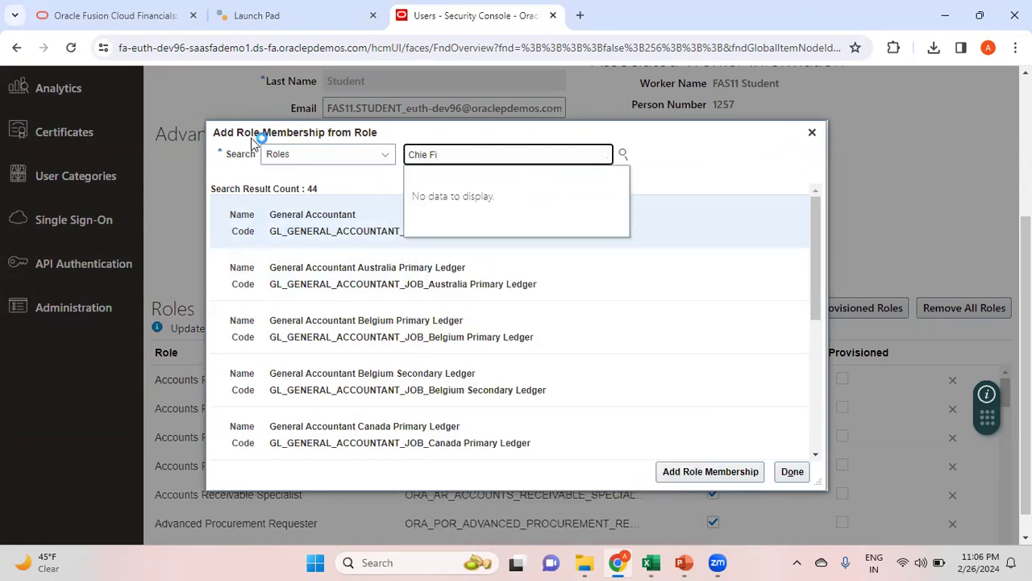
key("BackSpace")
key("BackSpace")
key("BackSpace")
type("f")
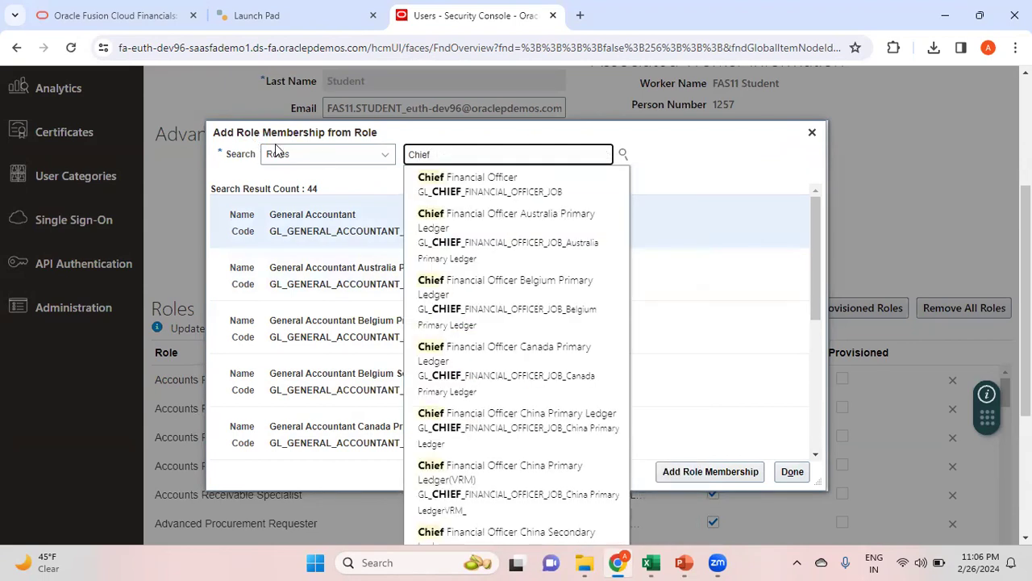
left_click(519, 191)
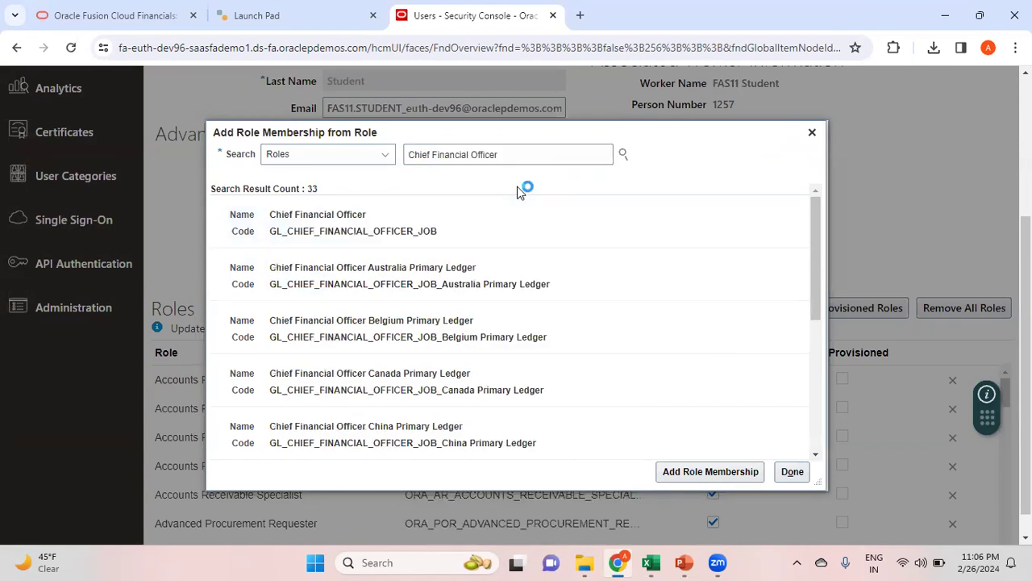
left_click(455, 232)
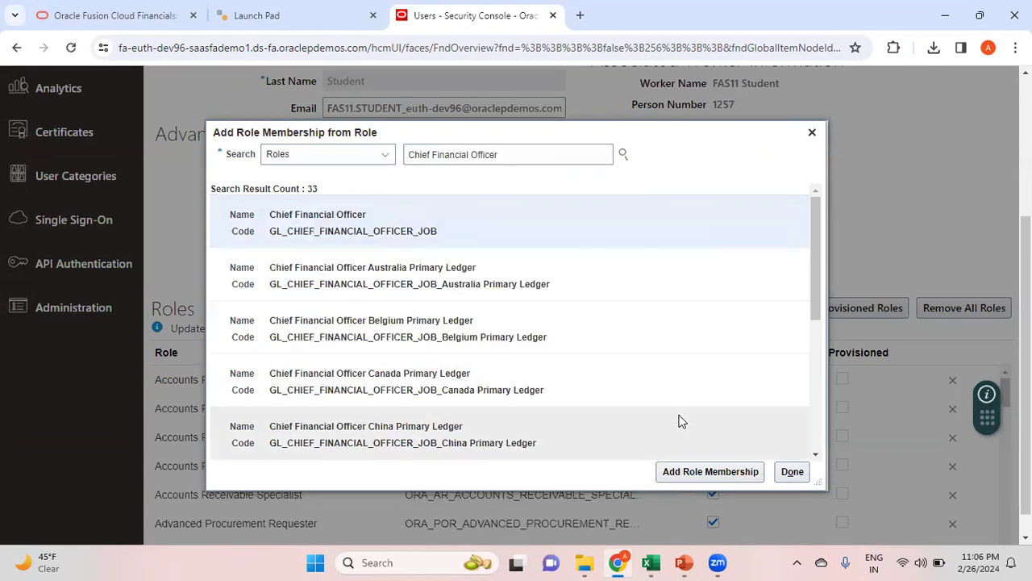
left_click(738, 475)
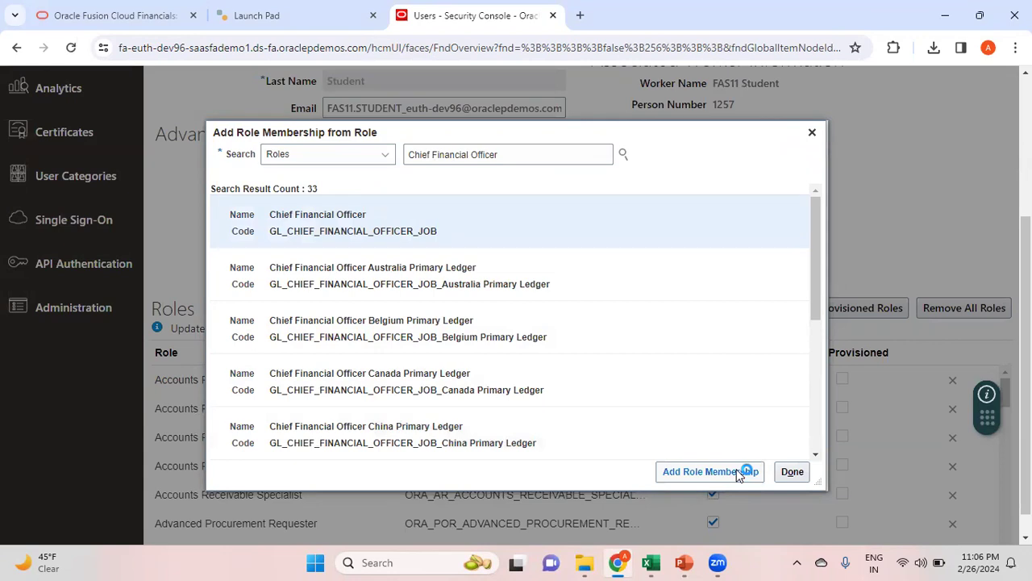
left_click(793, 472)
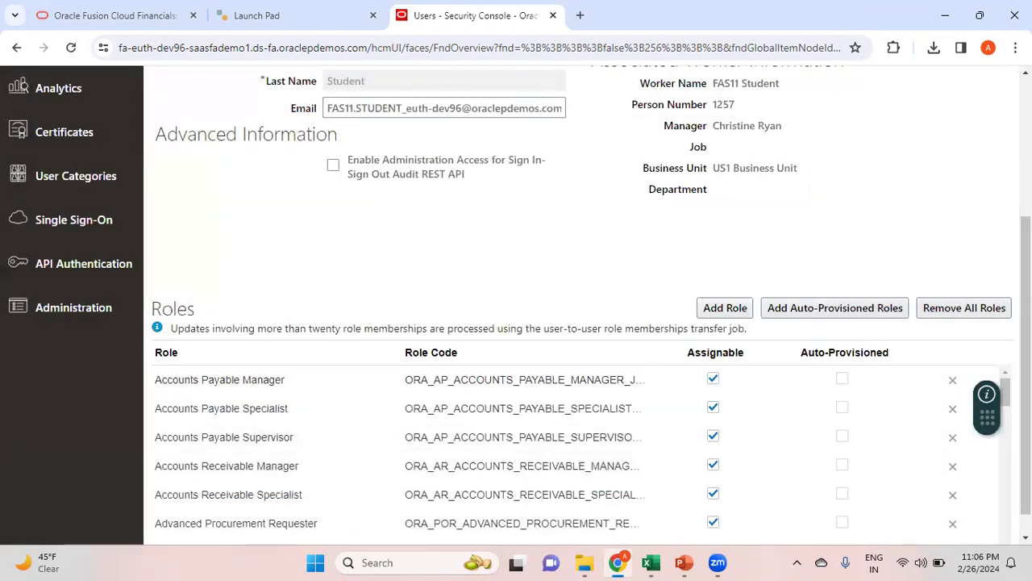
Delete Tax Administrator from the Roles table, confirm with Yes, and Save and Close the account
scroll(516, 306, "down", 1)
scroll(564, 452, "down", 1)
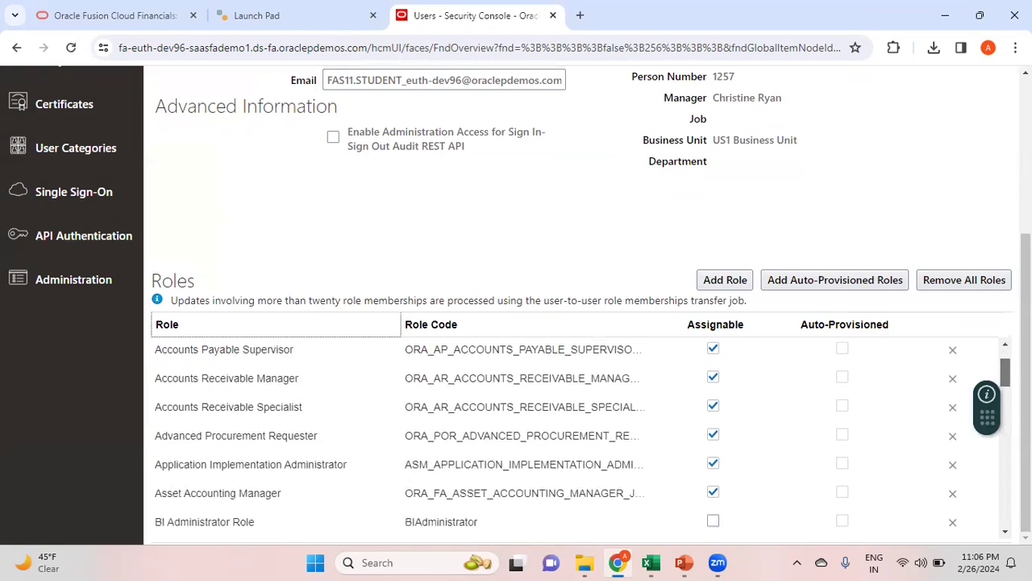
scroll(564, 436, "down", 3)
scroll(564, 435, "down", 3)
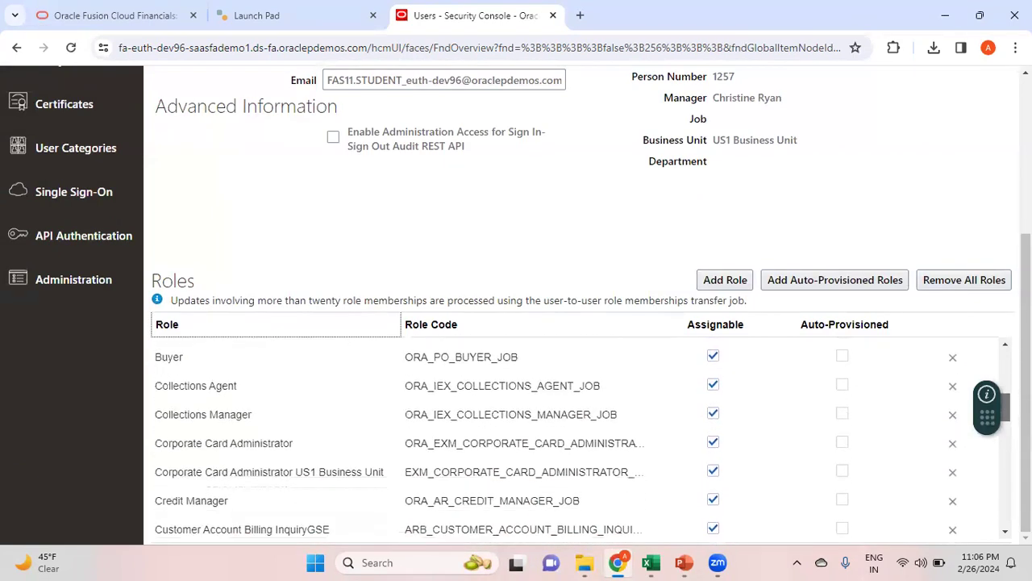
scroll(565, 435, "down", 2)
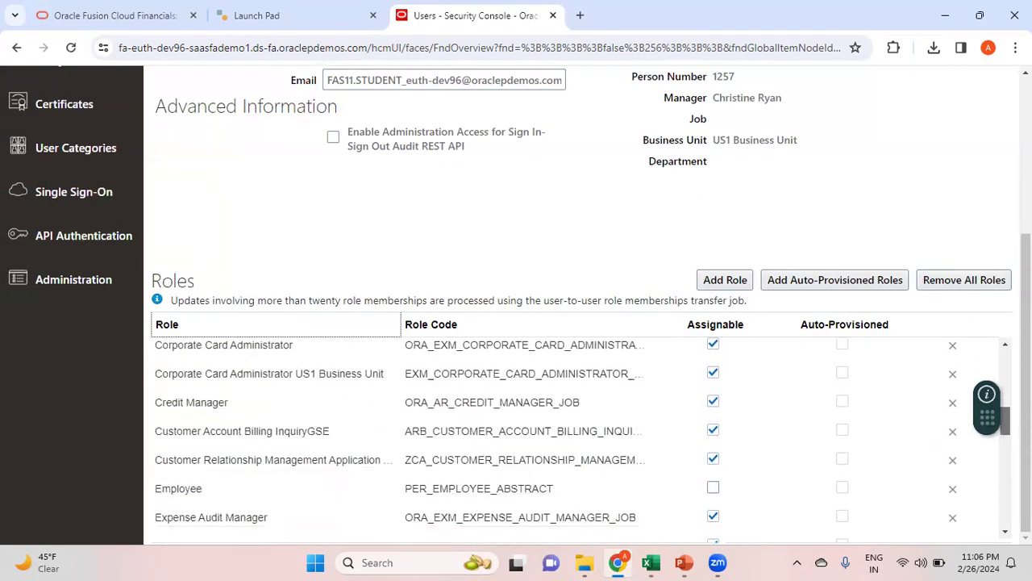
scroll(564, 436, "down", 6)
scroll(564, 435, "down", 5)
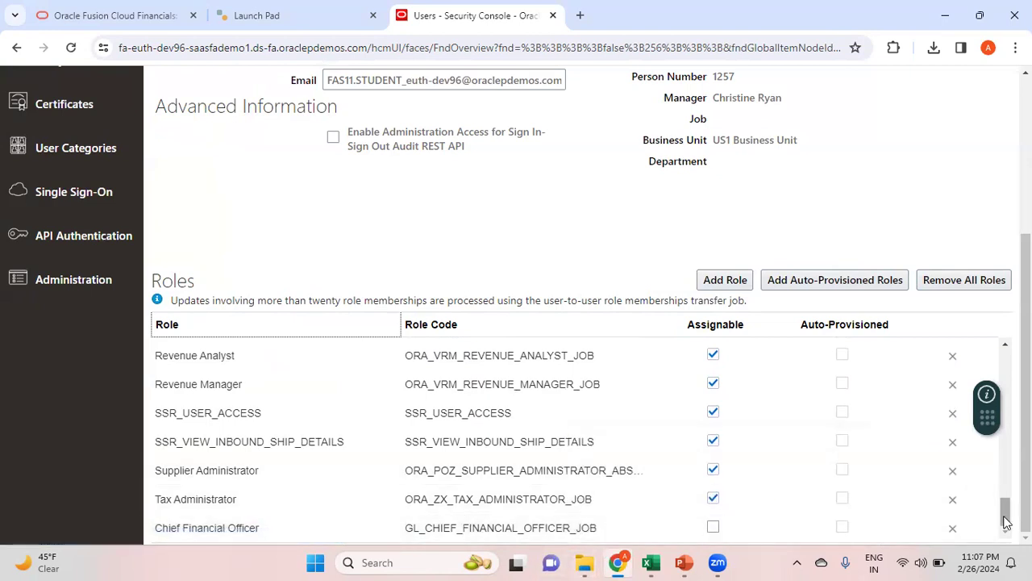
mouse_move(1005, 513)
left_mouse_down()
mouse_move(1005, 490)
mouse_move(1005, 518)
left_mouse_up()
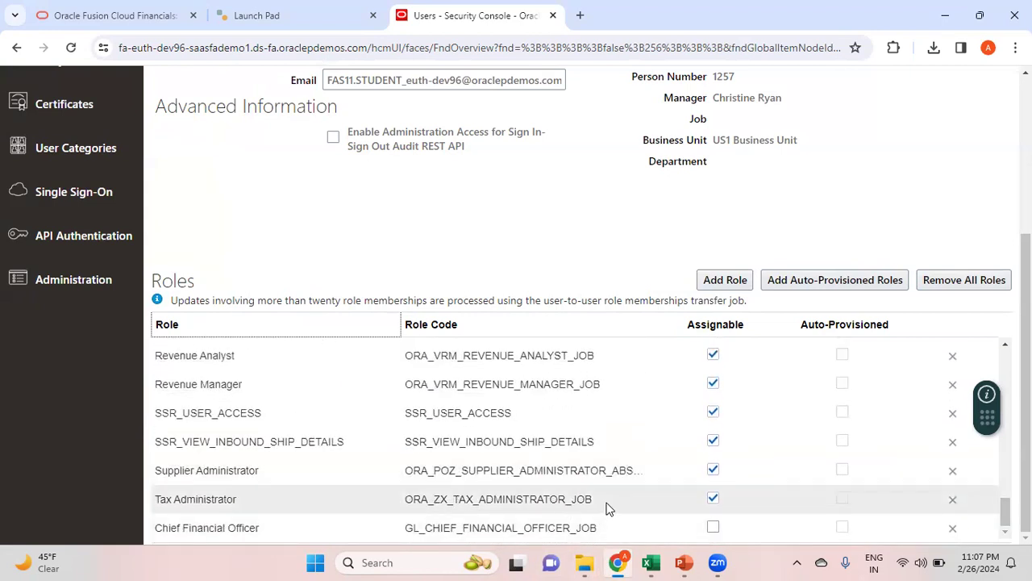
left_click(953, 500)
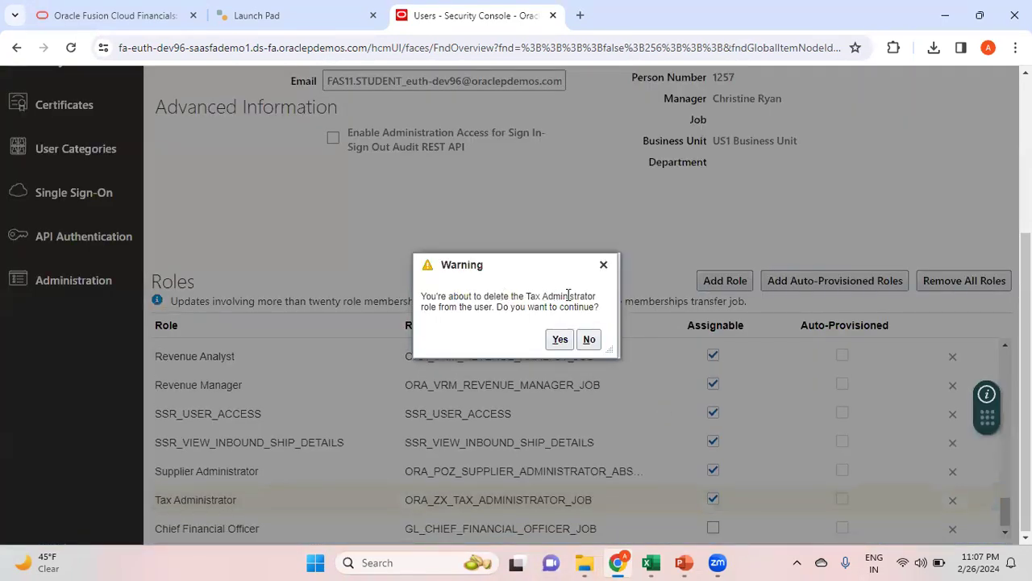
left_click(560, 339)
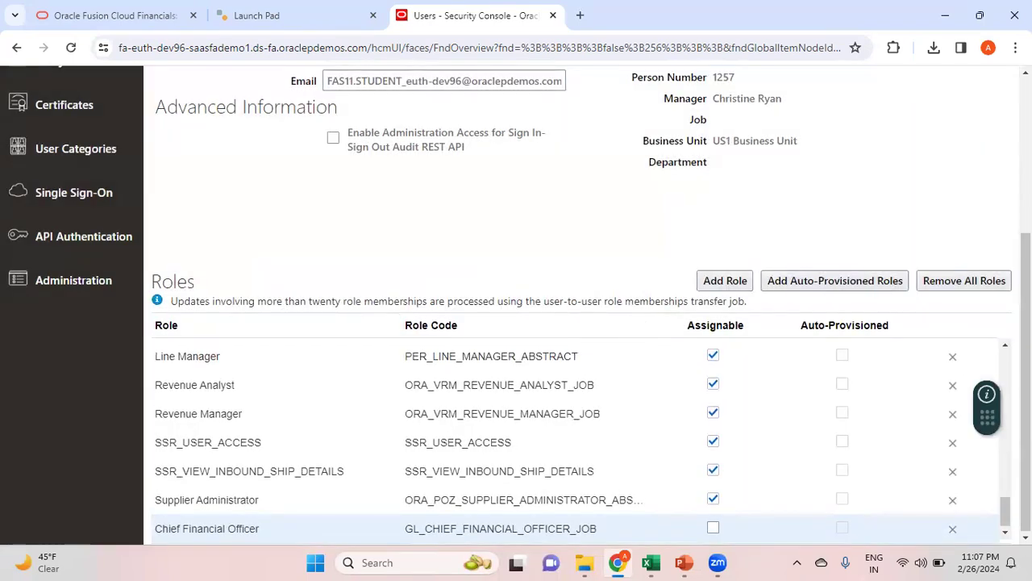
scroll(581, 307, "up", 3)
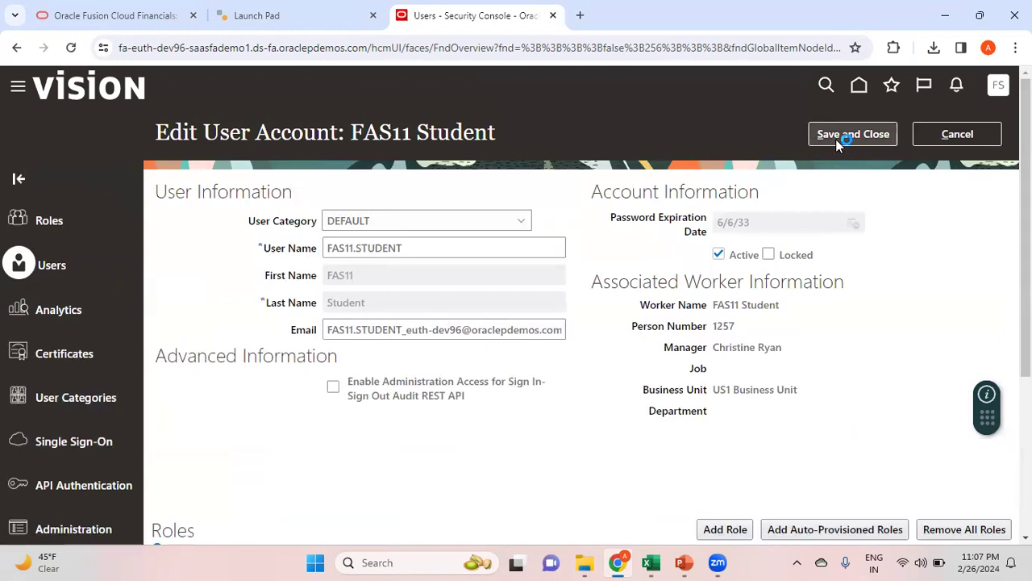
left_click(839, 137)
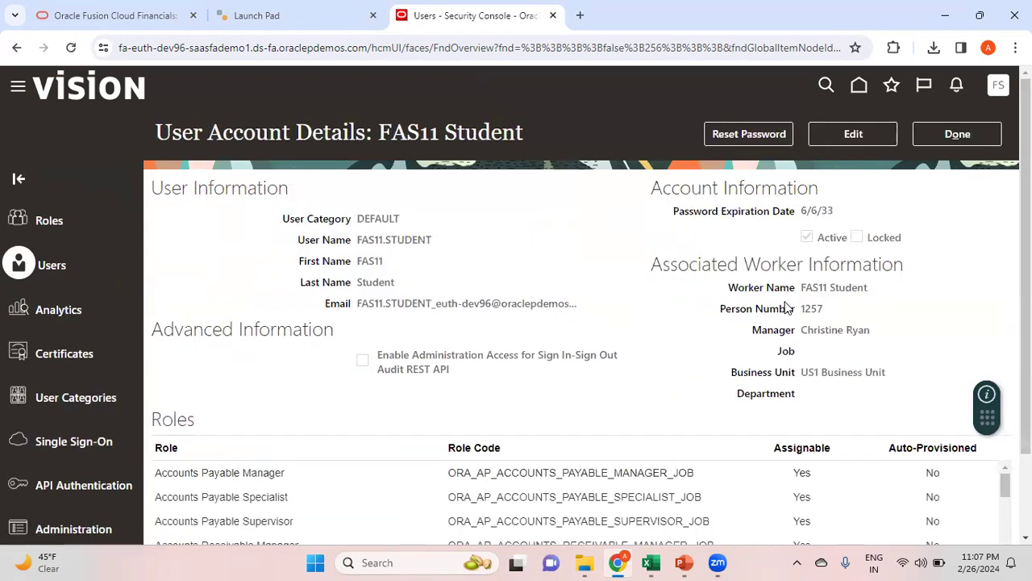
Copy the 'Manage Data Access for Users' task name from cell C23 in the Fusion Cloud_Notes workbook
mouse_move(652, 563)
left_click(677, 502)
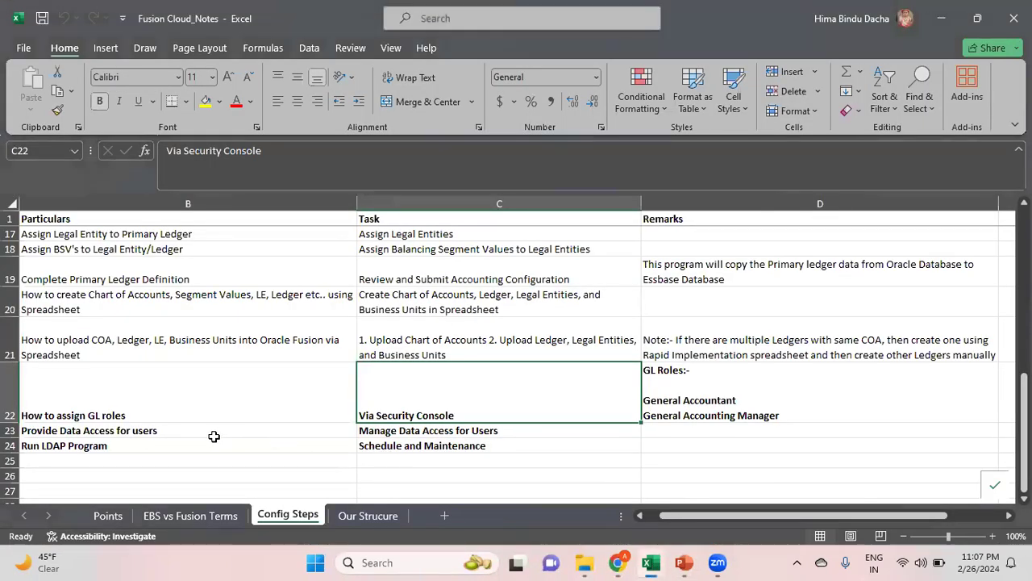
left_click(214, 434)
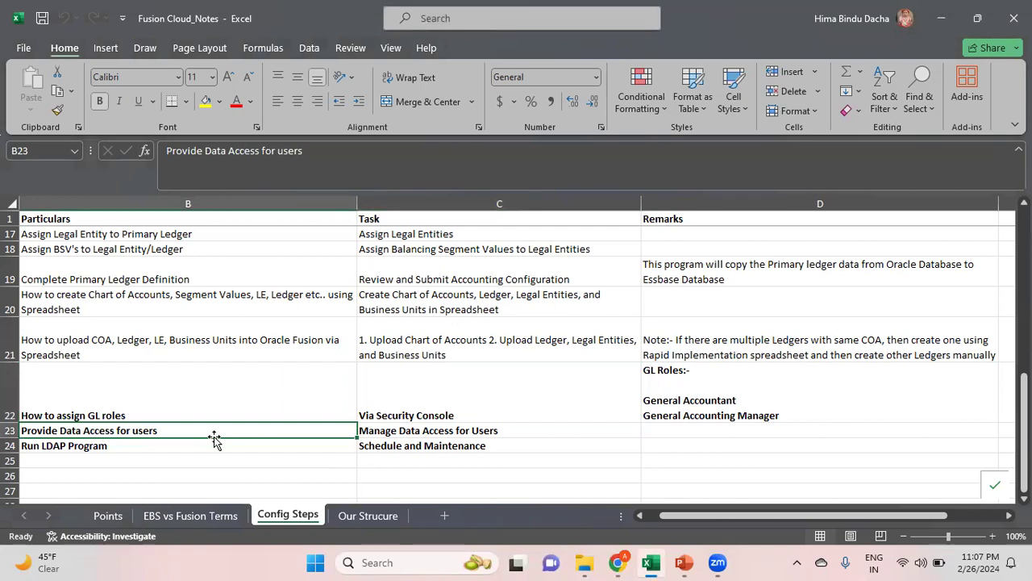
left_click(472, 432)
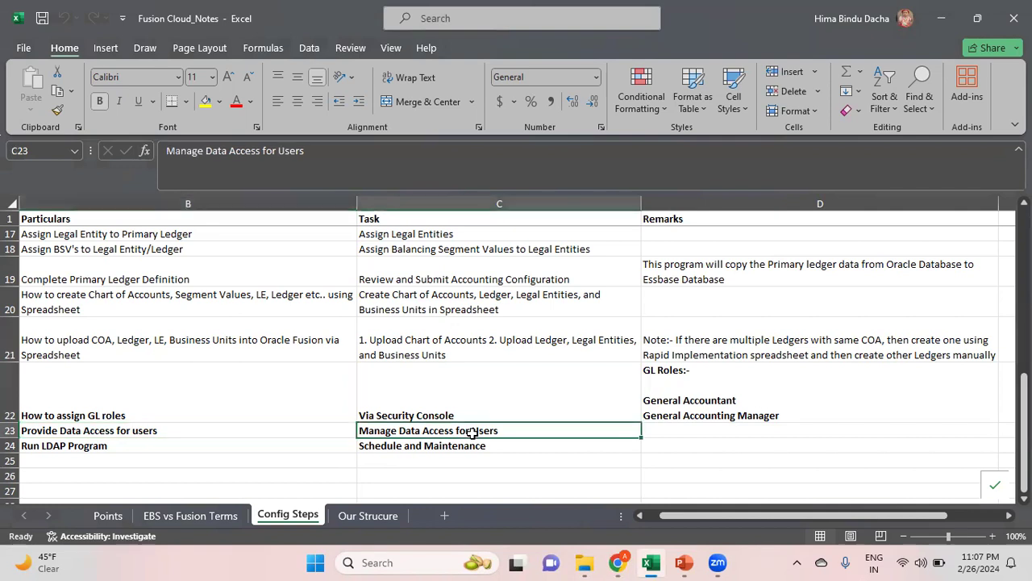
triple_click(279, 145)
key("ctrl+c")
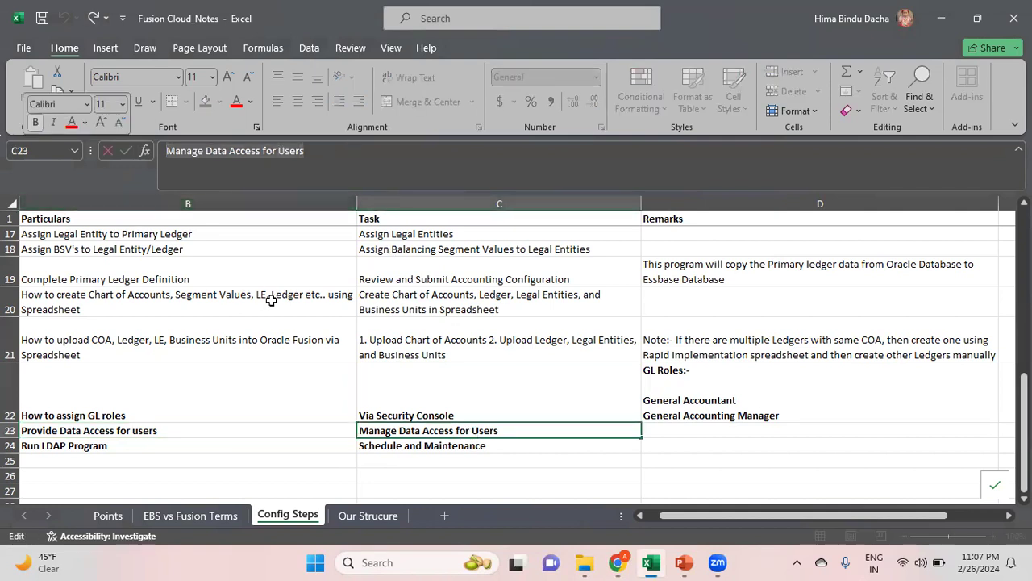
left_click(304, 427)
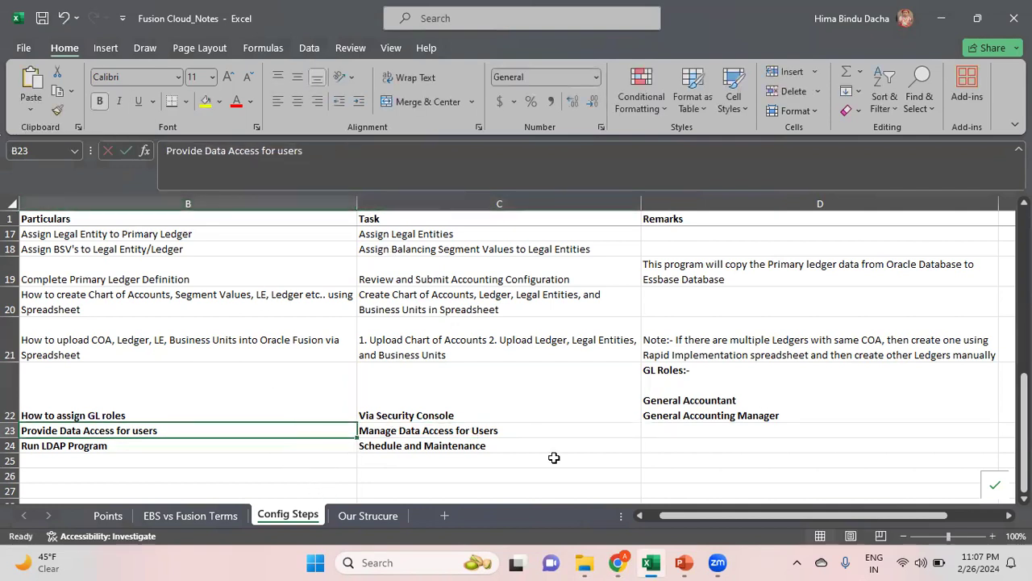
left_click(621, 564)
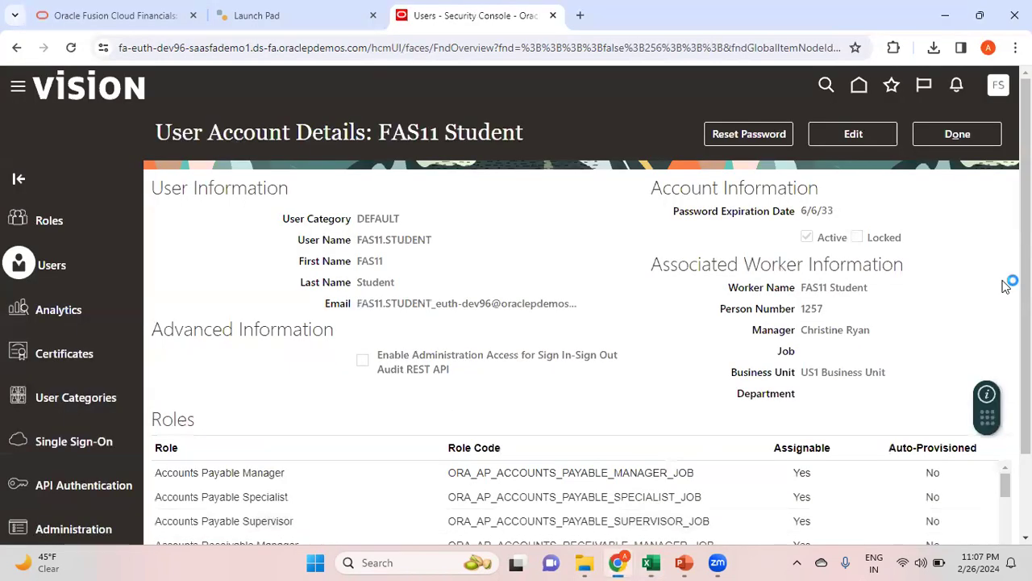
Close the account, then search Setup and Maintenance tasks for the pasted name and open Manage Data Access for Users
left_click(960, 136)
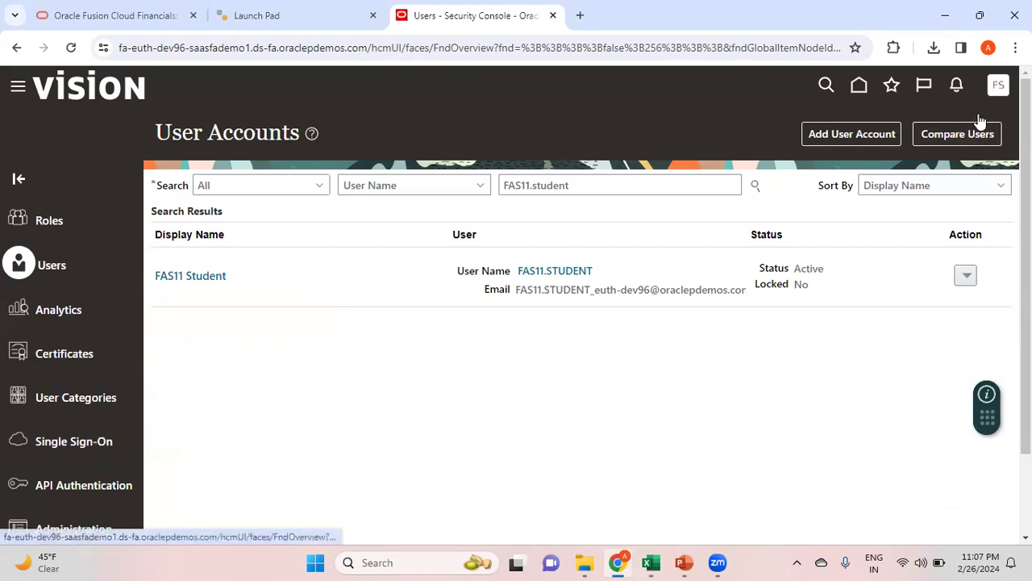
left_click(999, 85)
left_click(779, 314)
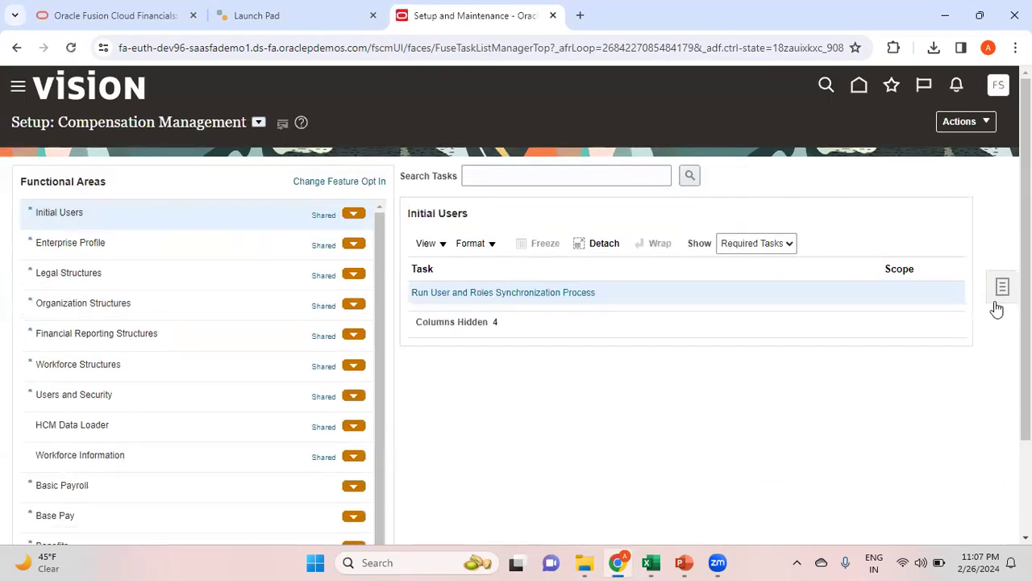
left_click(1003, 288)
left_click(895, 337)
left_click(335, 171)
key("ctrl+v")
left_click(511, 177)
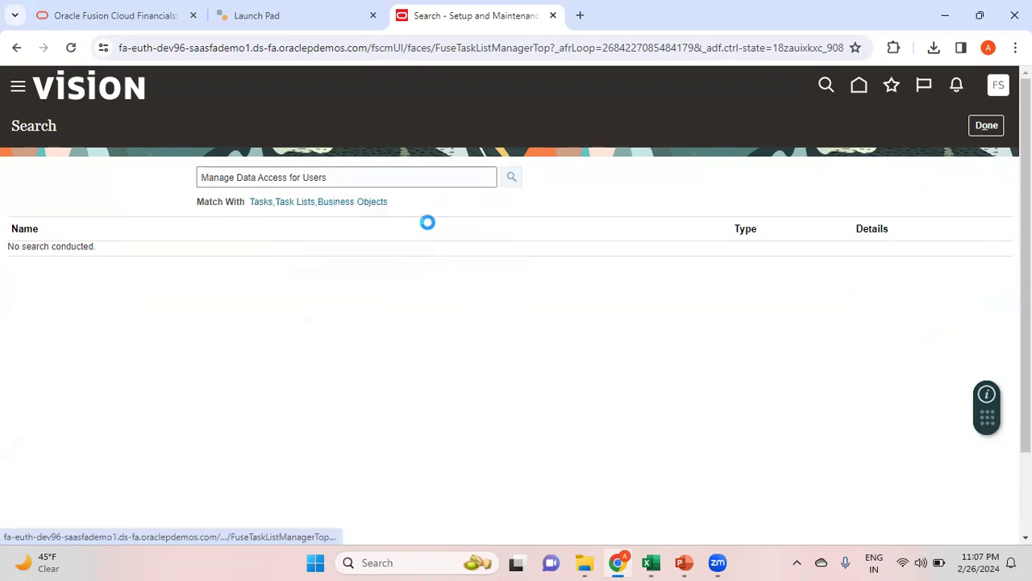
left_click(127, 253)
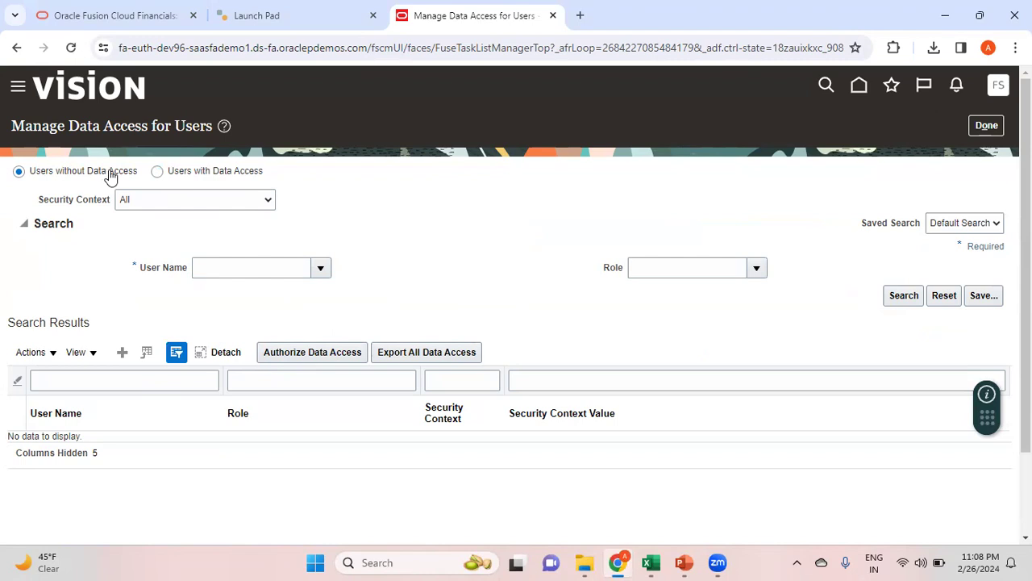
List FAS11.STUDENT's contexts lacking values (Employee, Chief Financial Officer, IT Security Manager), then choose Users with Data Access
left_click(216, 266)
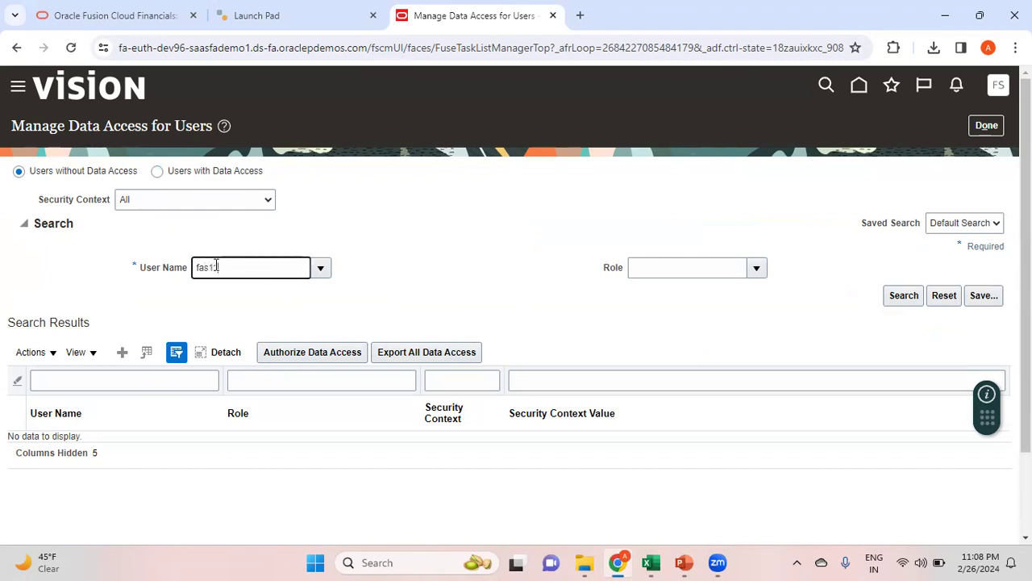
key("Tab")
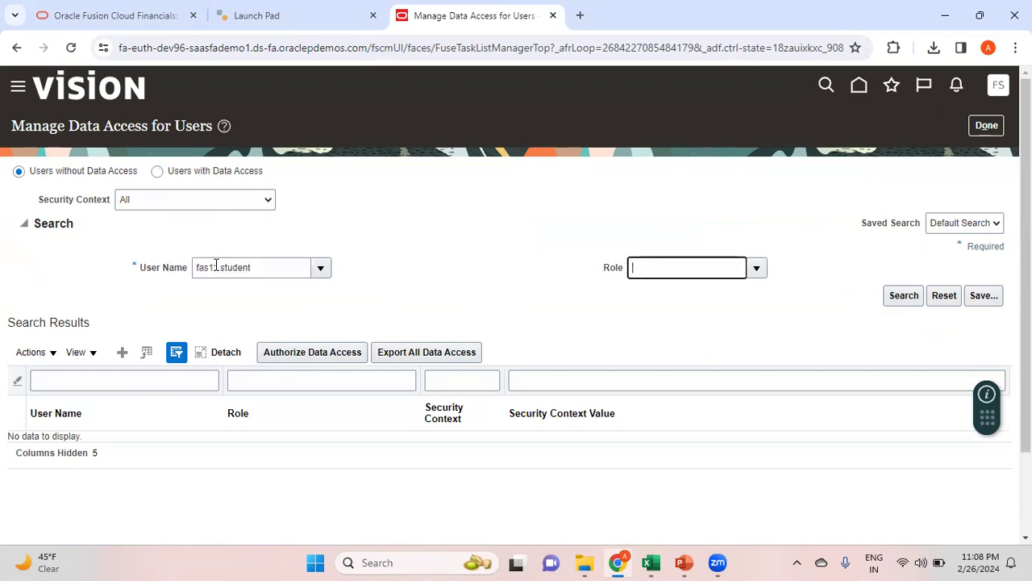
left_click(887, 296)
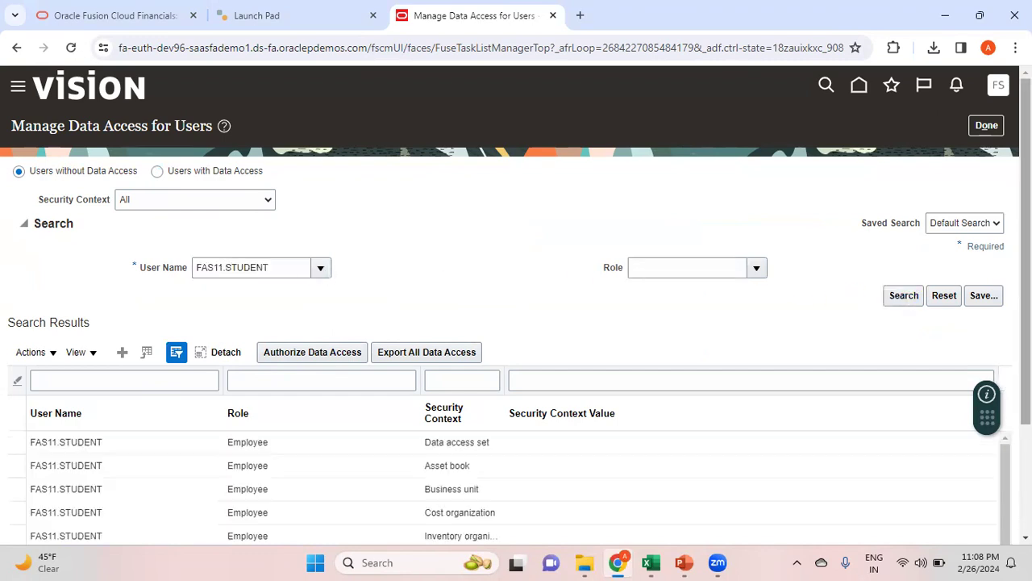
scroll(417, 382, "down", 3)
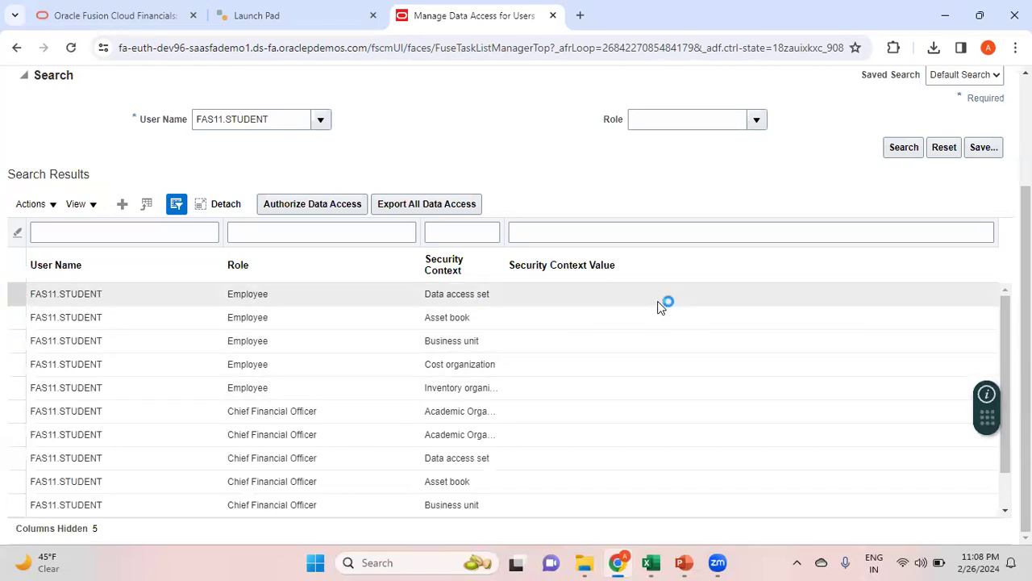
scroll(516, 399, "down", 1)
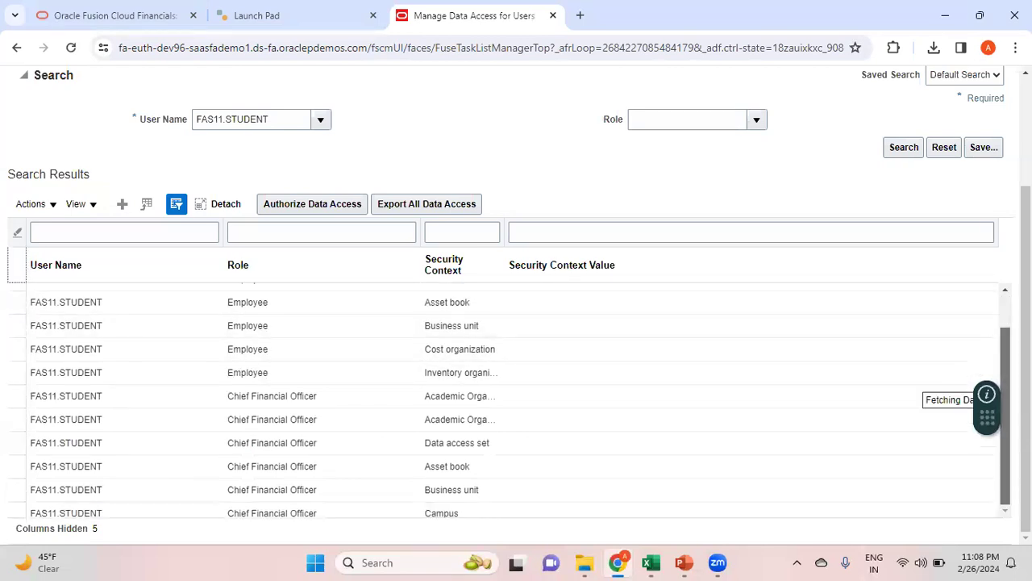
scroll(517, 399, "down", 4)
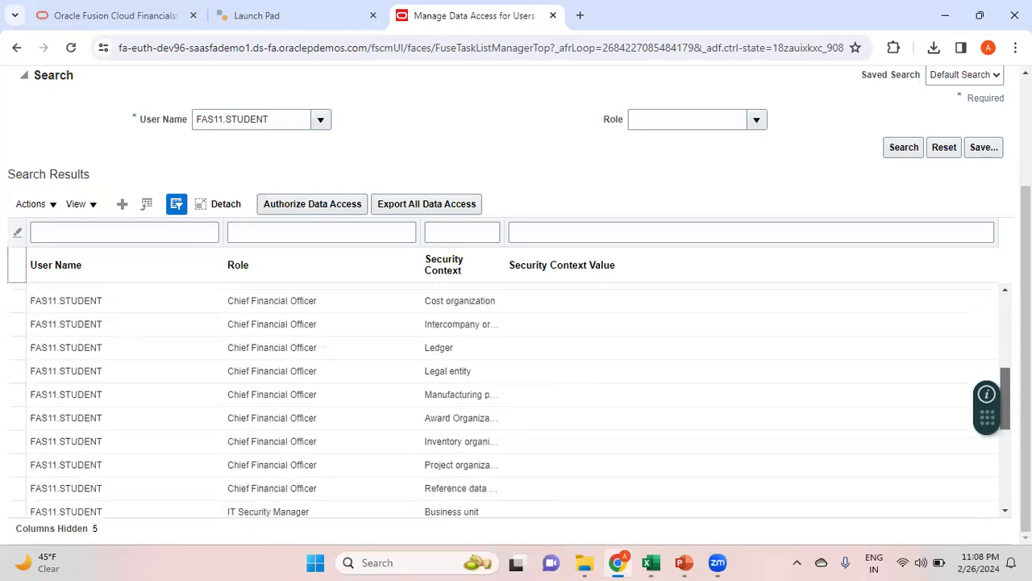
scroll(516, 395, "up", 5)
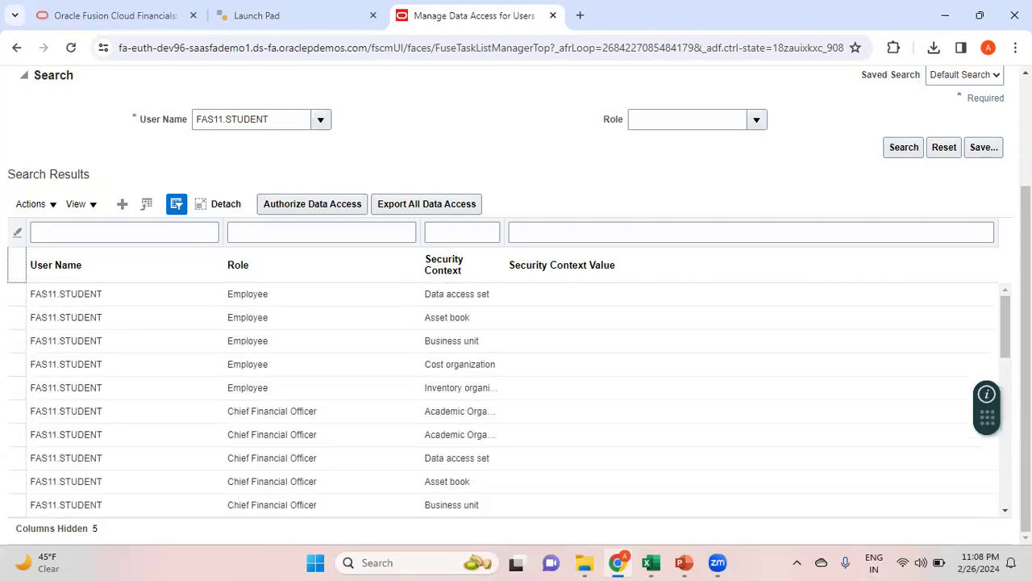
scroll(516, 395, "up", 2)
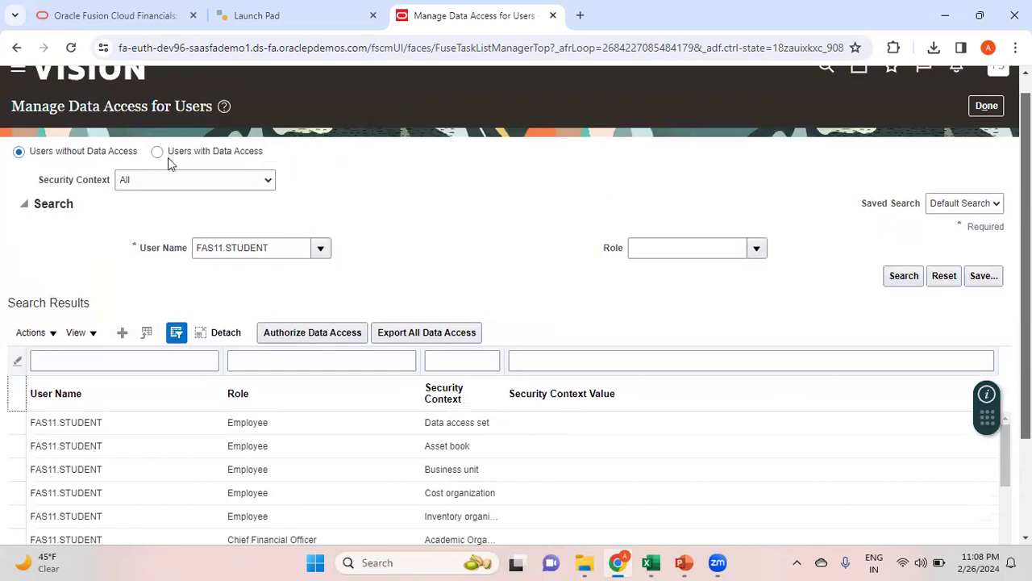
left_click(158, 152)
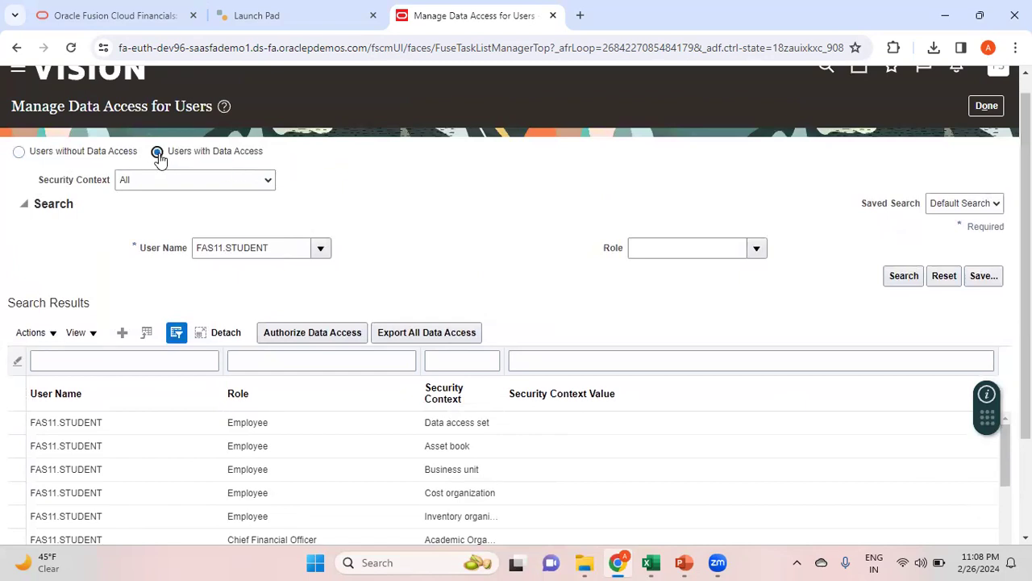
Search the existing data access records for user FAS11.STUDENT
left_click(264, 249)
type("fas")
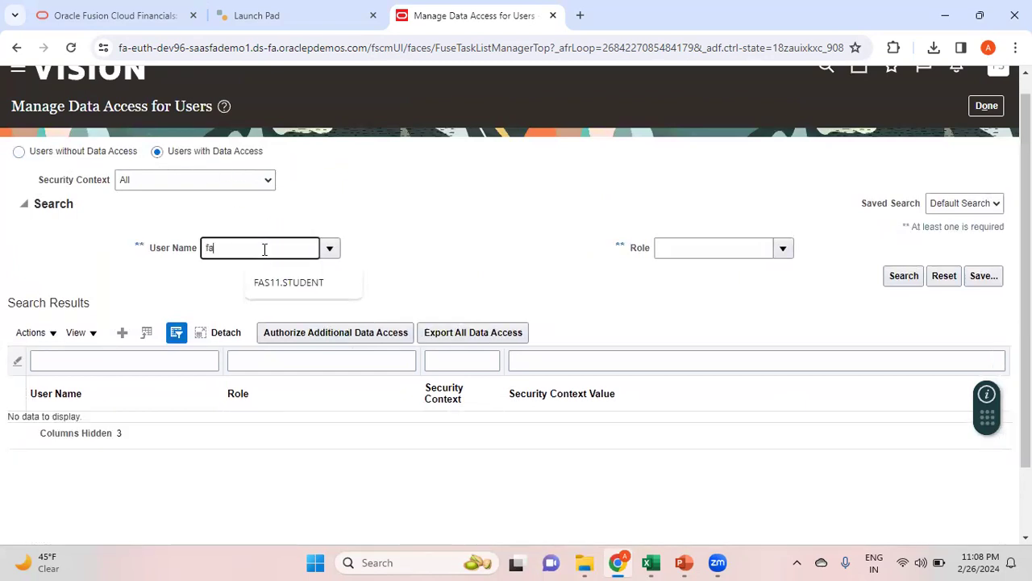
left_click(286, 283)
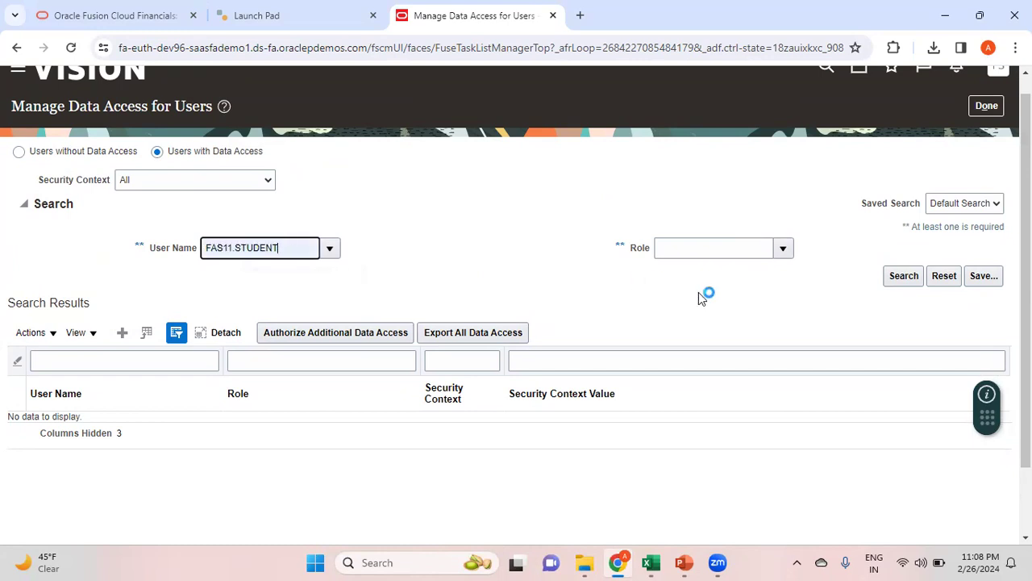
left_click(905, 282)
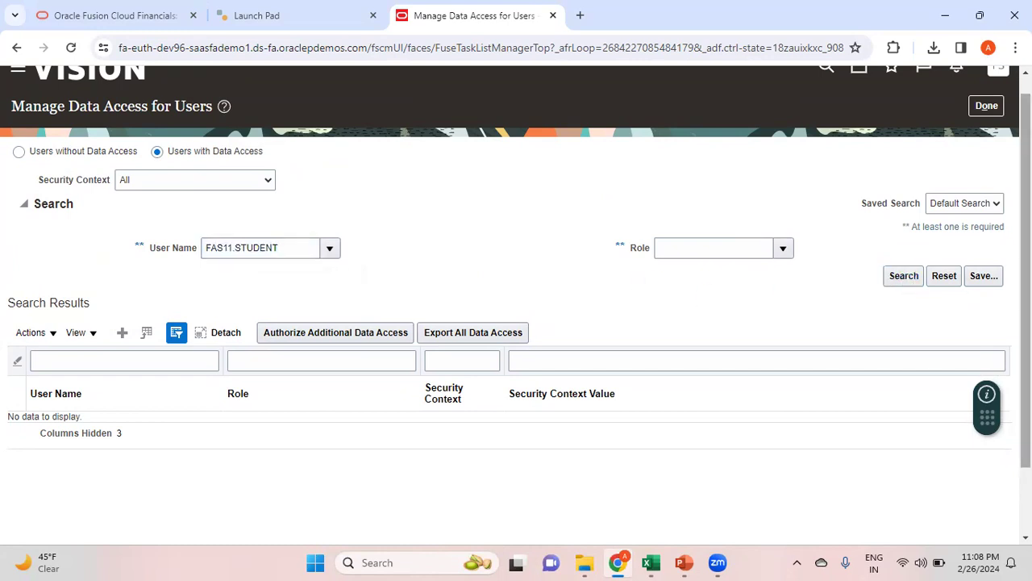
scroll(507, 293, "down", 2)
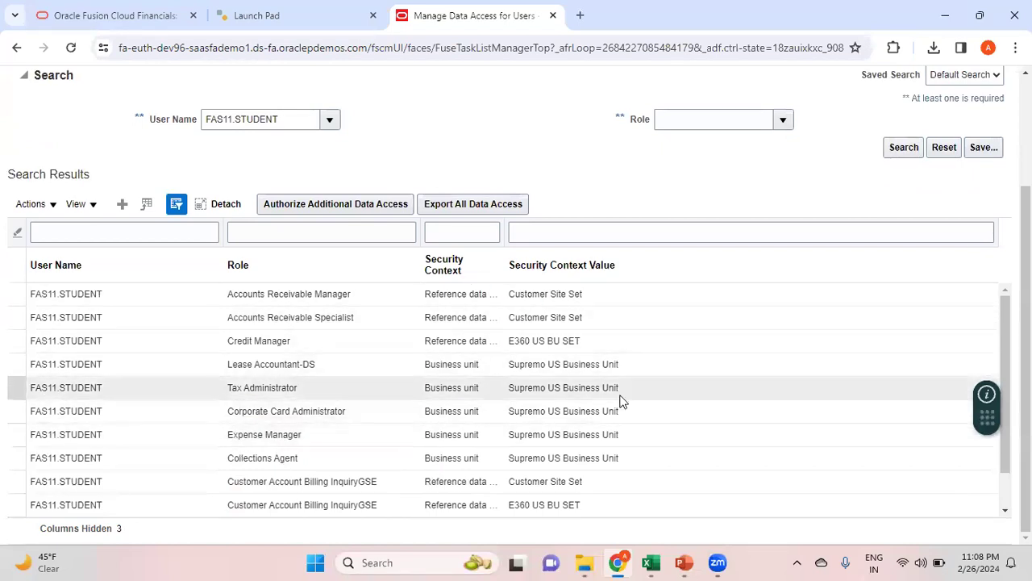
left_click_drag(1006, 319, 1022, 230)
Filter by the General Accountant role, showing REPORTING PAB and E360US DAS data access sets
left_click(715, 263)
type("Ge")
left_click(770, 301)
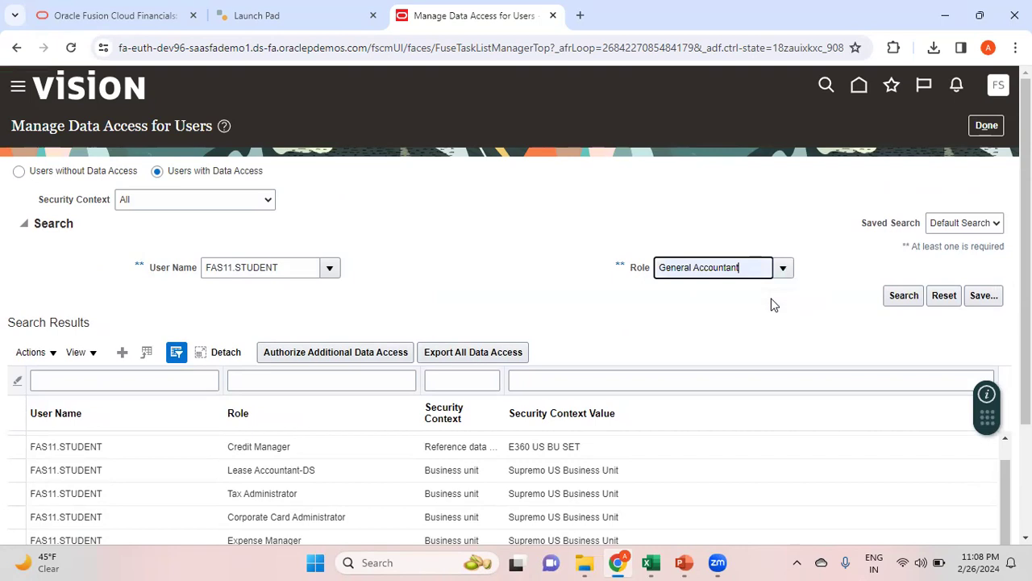
left_click(901, 297)
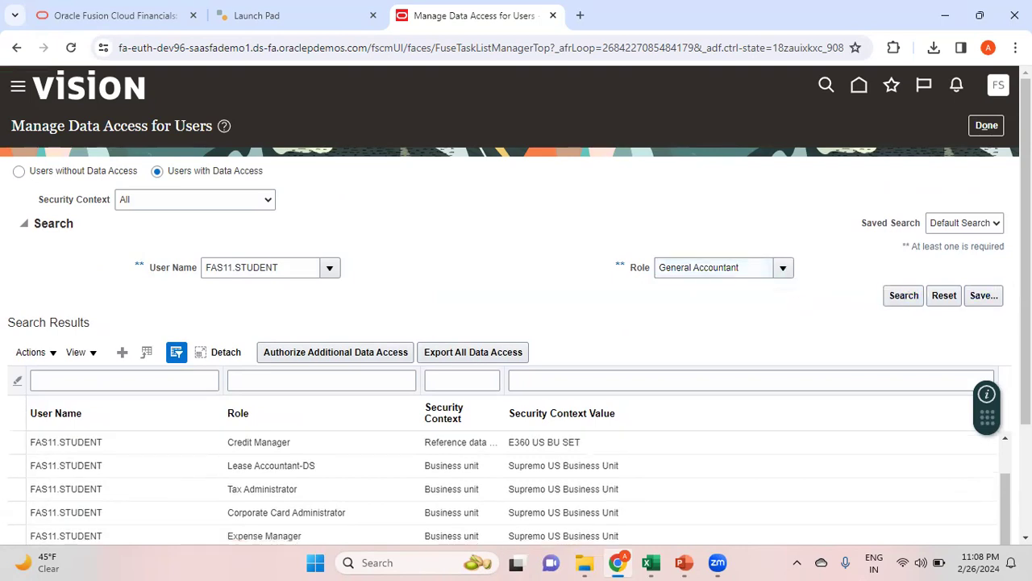
left_click_drag(1025, 290, 1025, 354)
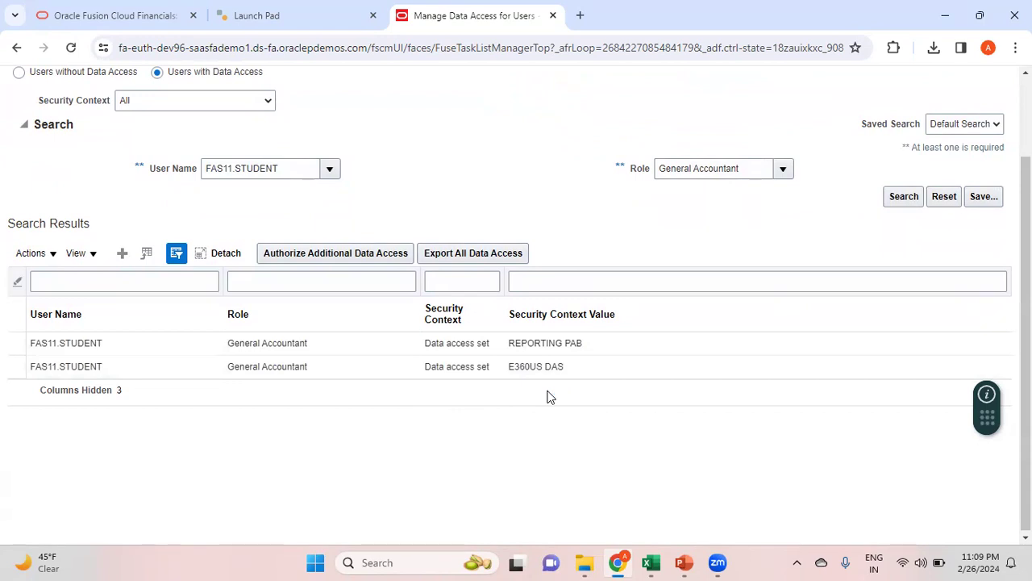
left_click(123, 255)
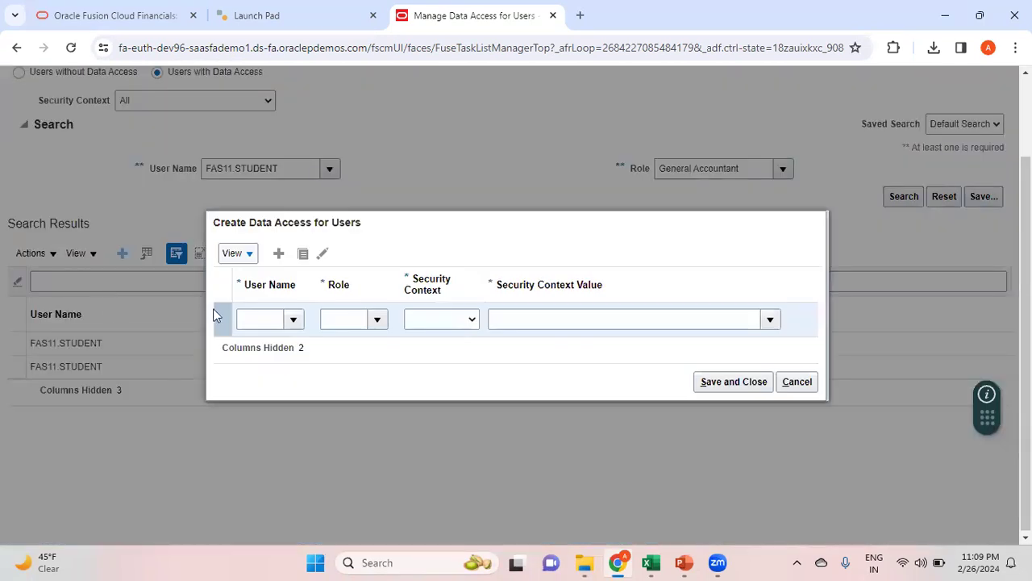
In the new row, set user FAS11.STUDENT and role General Accountant, found via 'General%Acc%'
left_click(274, 318)
type("fas")
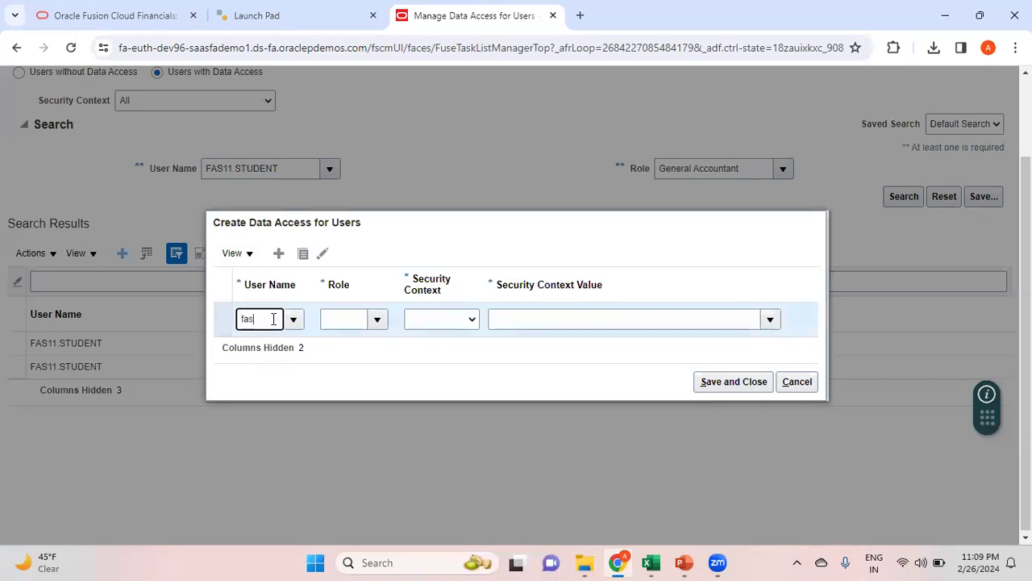
type("11.studen")
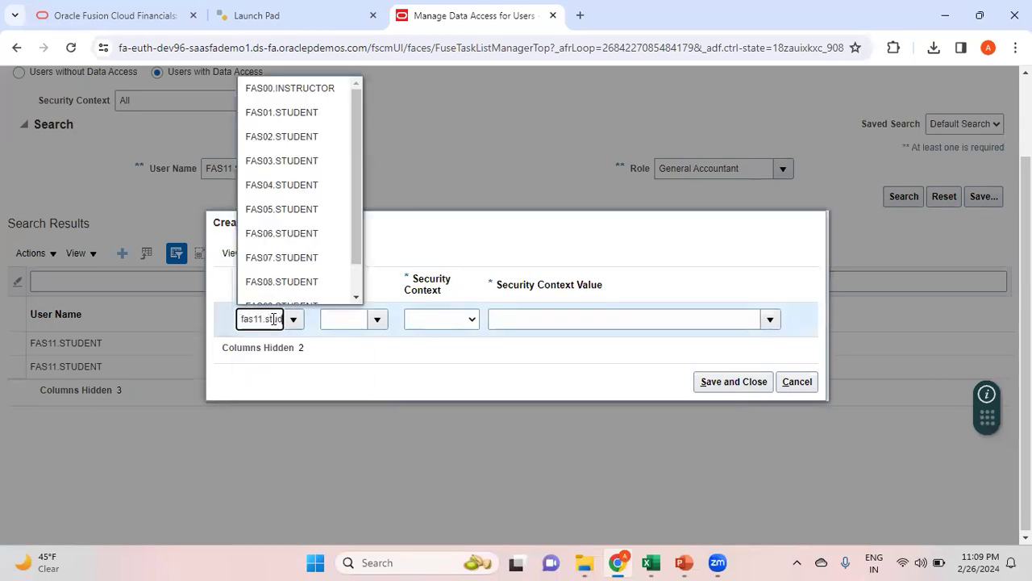
type("t")
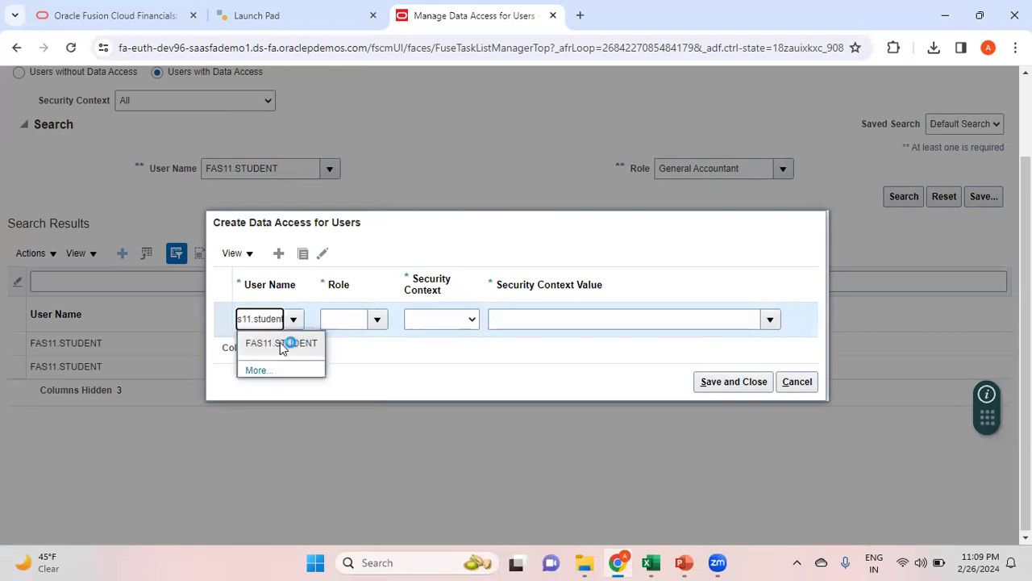
left_click(281, 343)
left_click(356, 320)
left_click(376, 320)
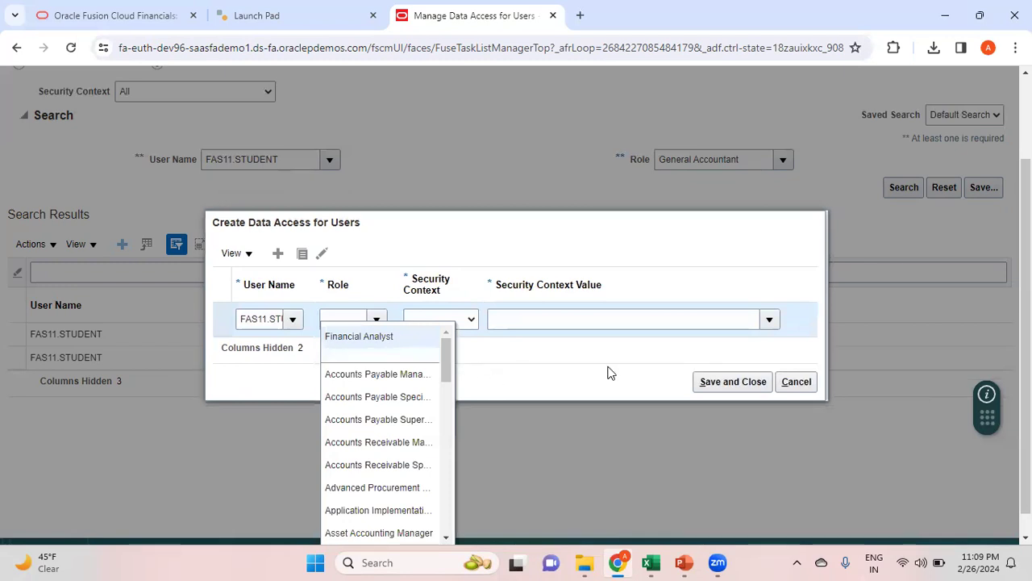
scroll(576, 483, "down", 1)
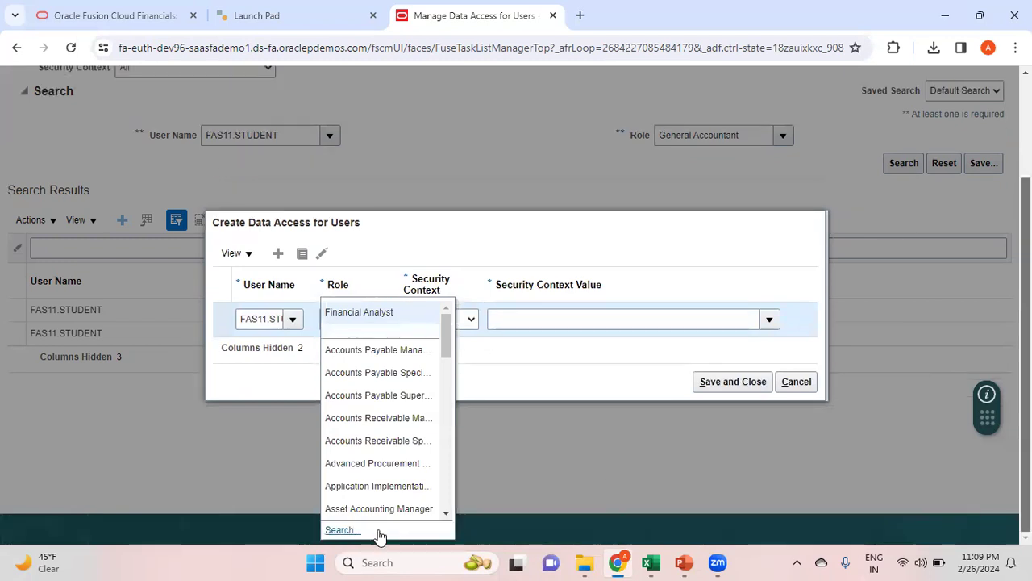
left_click(346, 530)
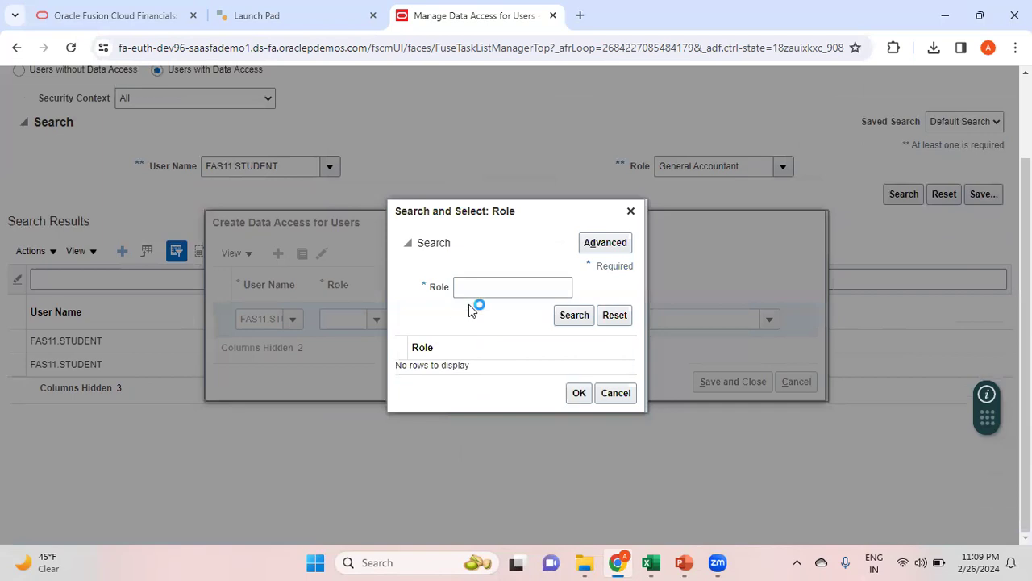
left_click(493, 289)
type("General%Acc%")
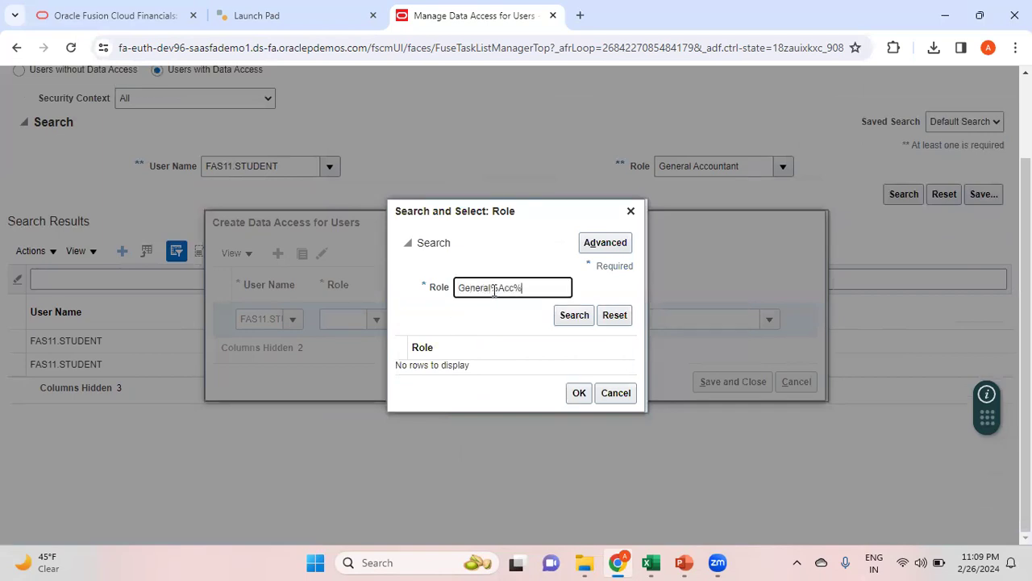
left_click(575, 314)
left_click(511, 359)
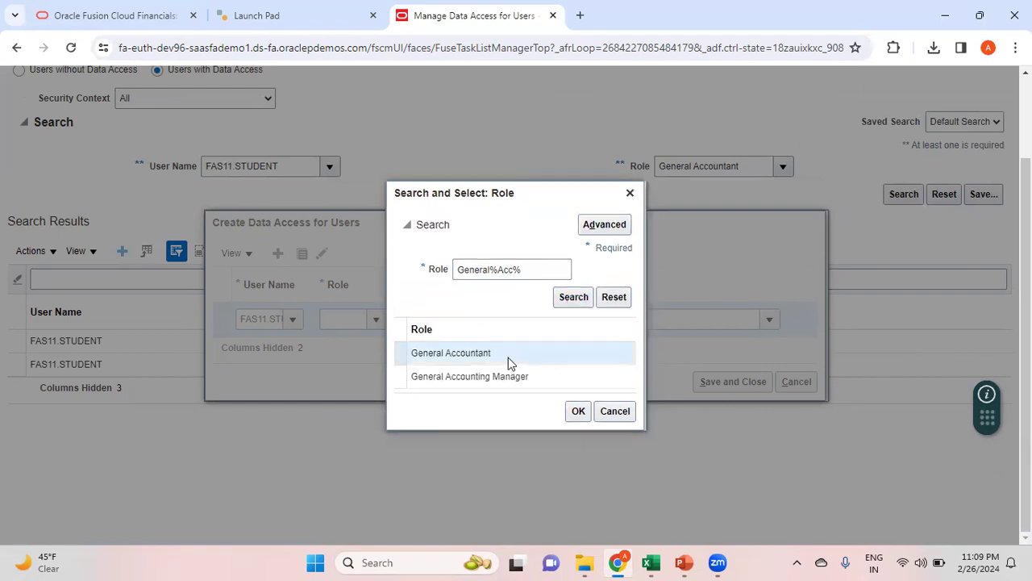
left_click(577, 411)
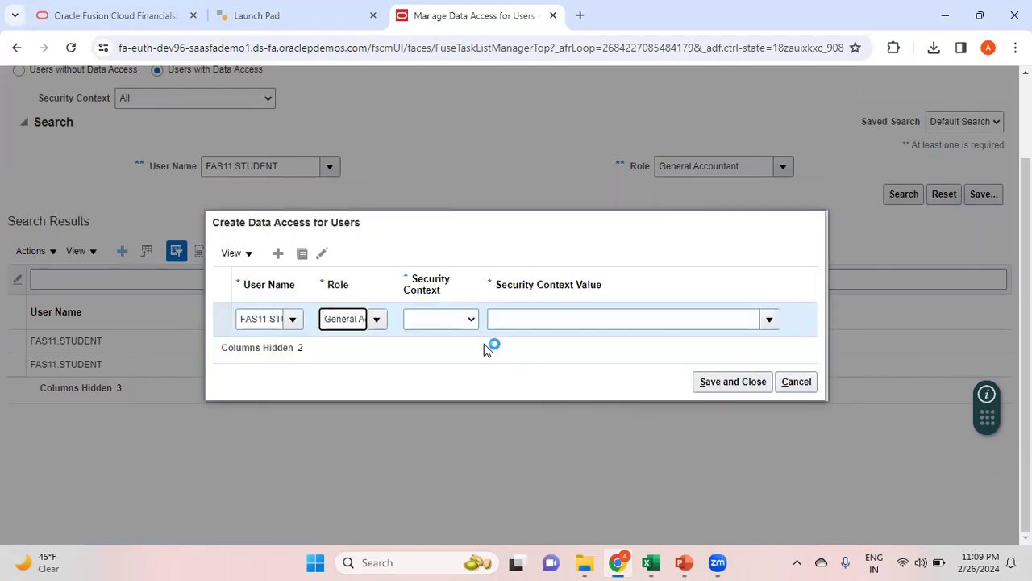
Set security context Data access set to Reliance USD Ledger US and save the assignment
left_click(470, 321)
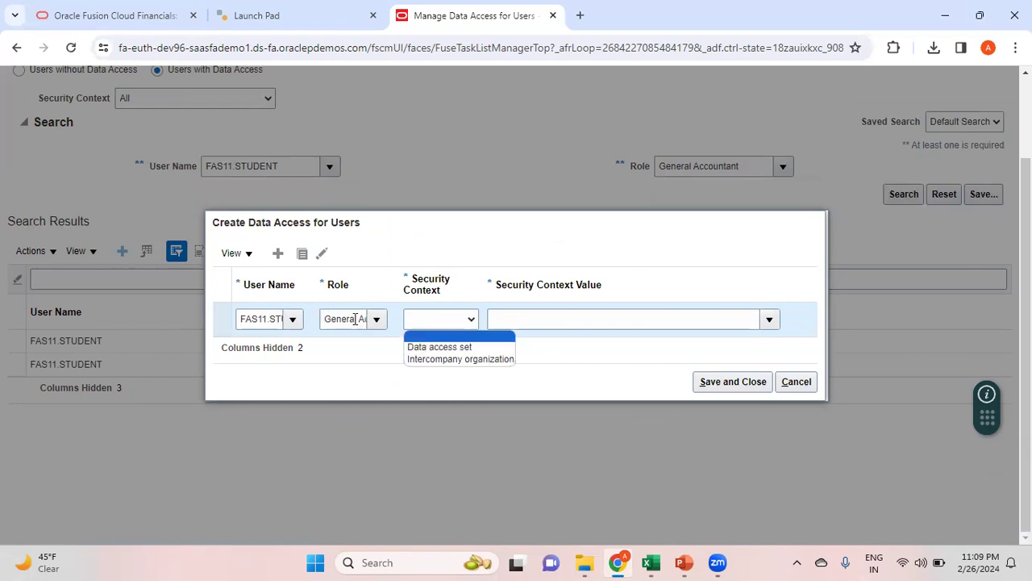
left_click(459, 349)
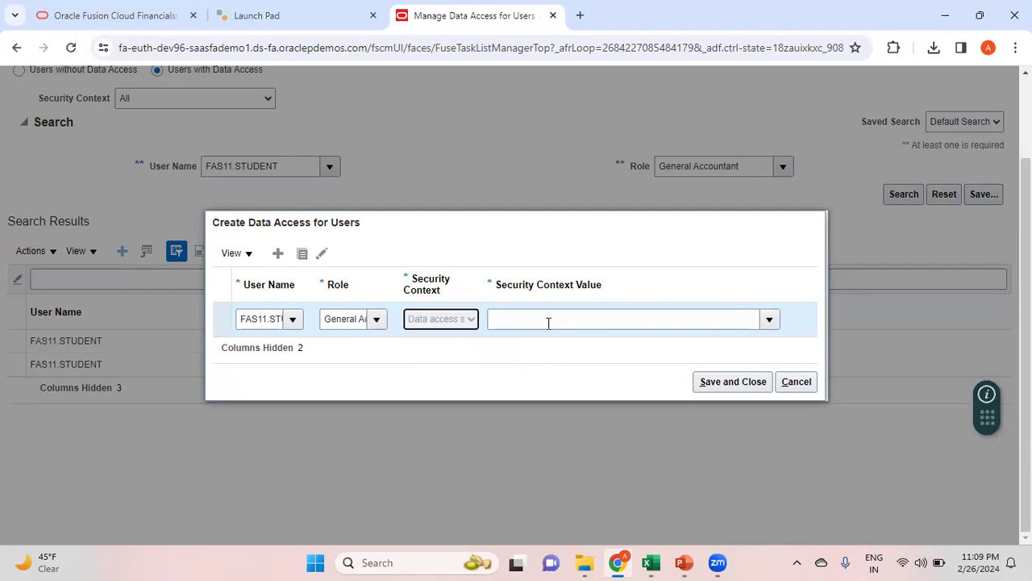
left_click(599, 322)
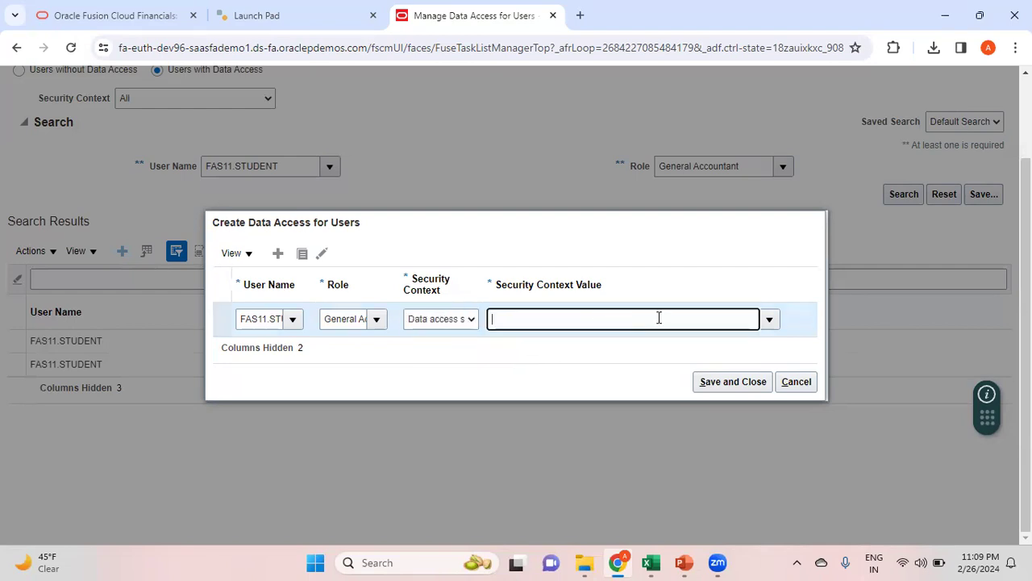
left_click(770, 321)
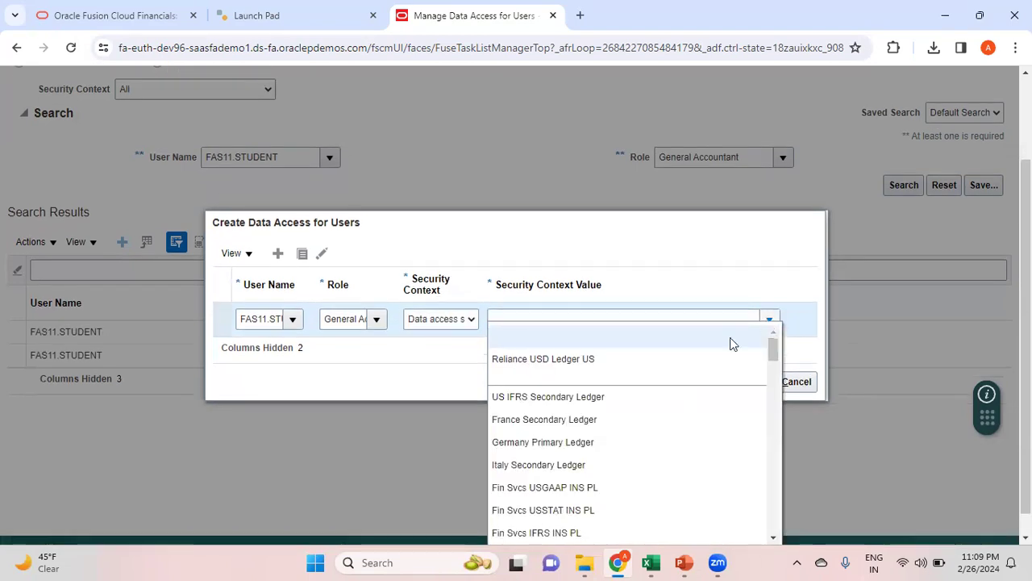
left_click(577, 361)
left_click(730, 381)
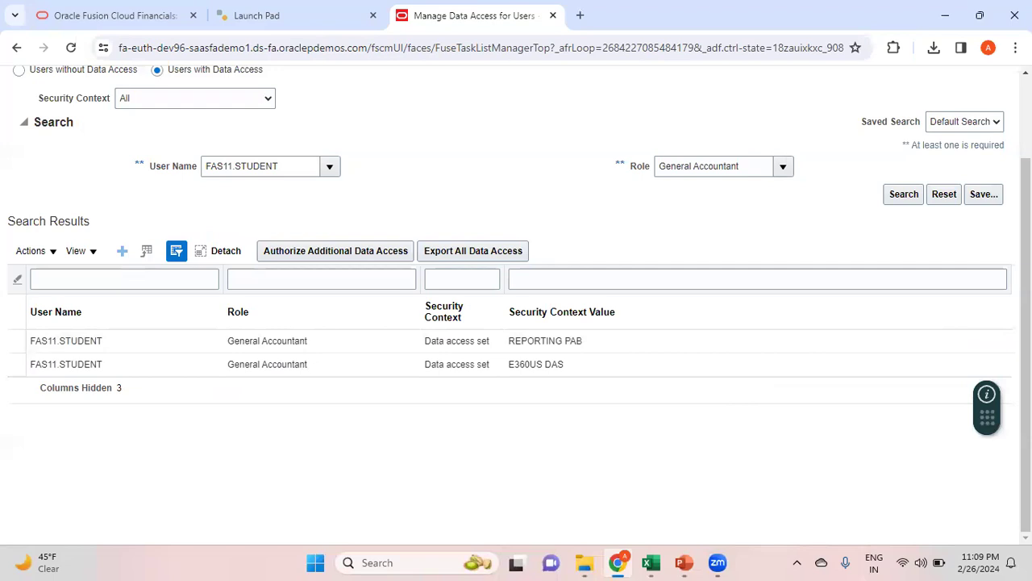
Reopen Manage Data Access for Users and search Users with Data Access for FAS11.STUDENT as General Accountant
scroll(516, 299, "up", 2)
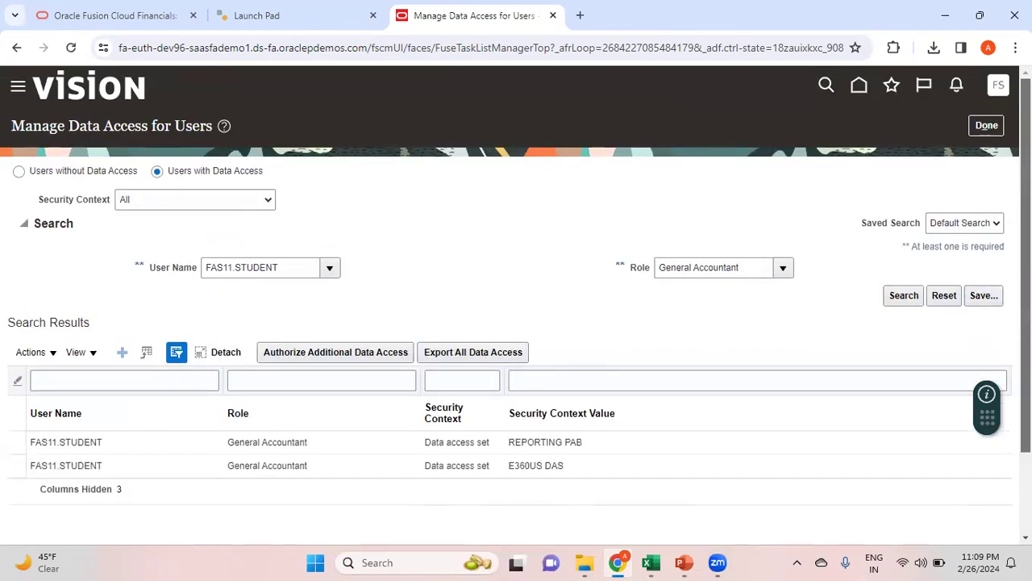
left_click(987, 126)
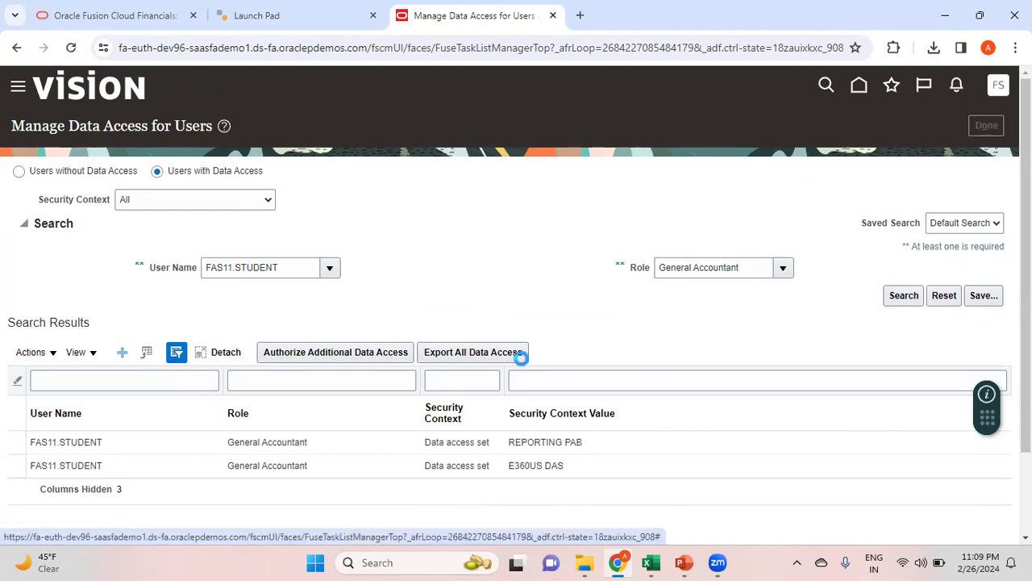
left_click(97, 256)
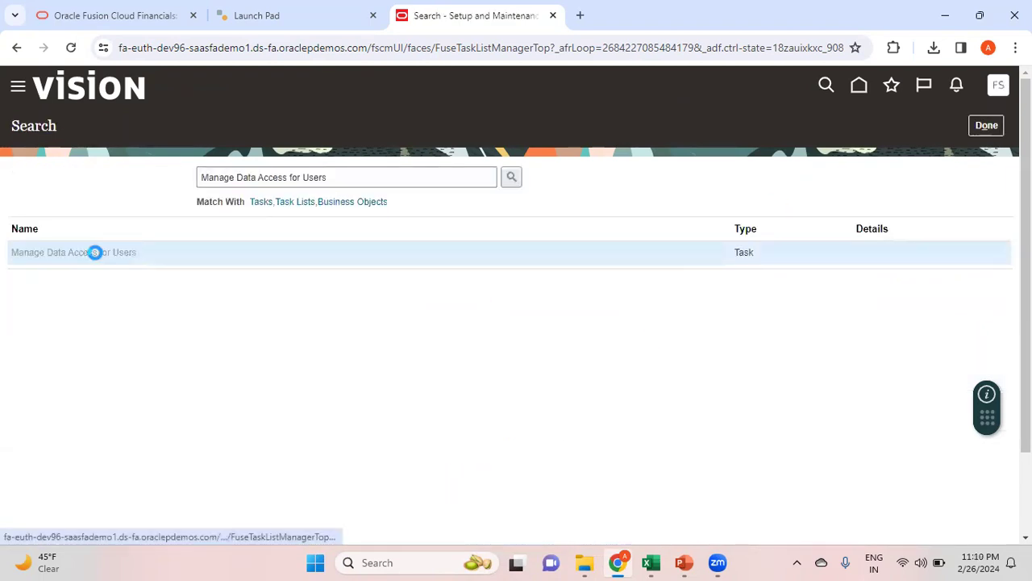
left_click(157, 171)
left_click(274, 270)
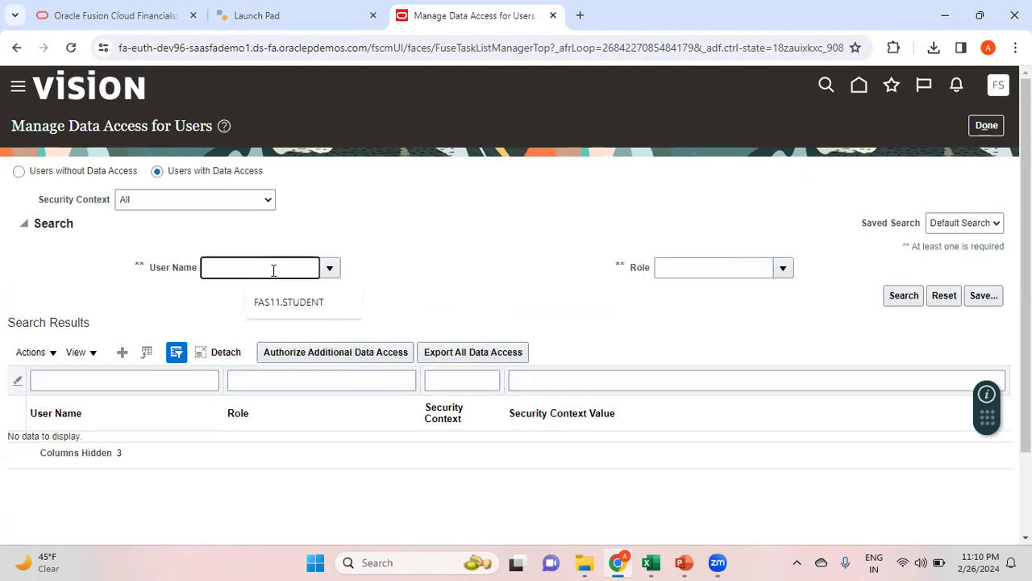
left_click(297, 302)
left_click(677, 269)
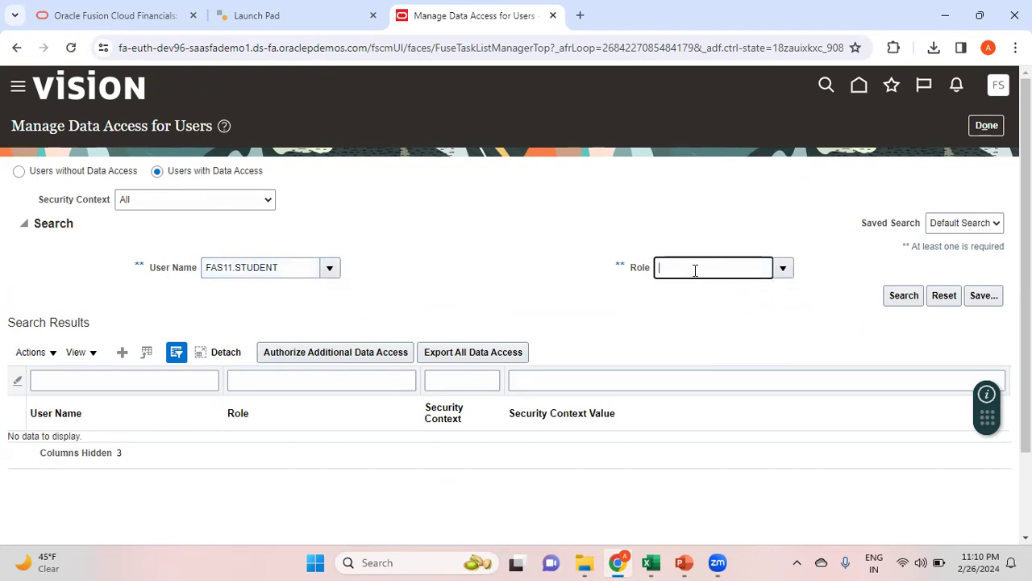
left_click(721, 298)
left_click(903, 299)
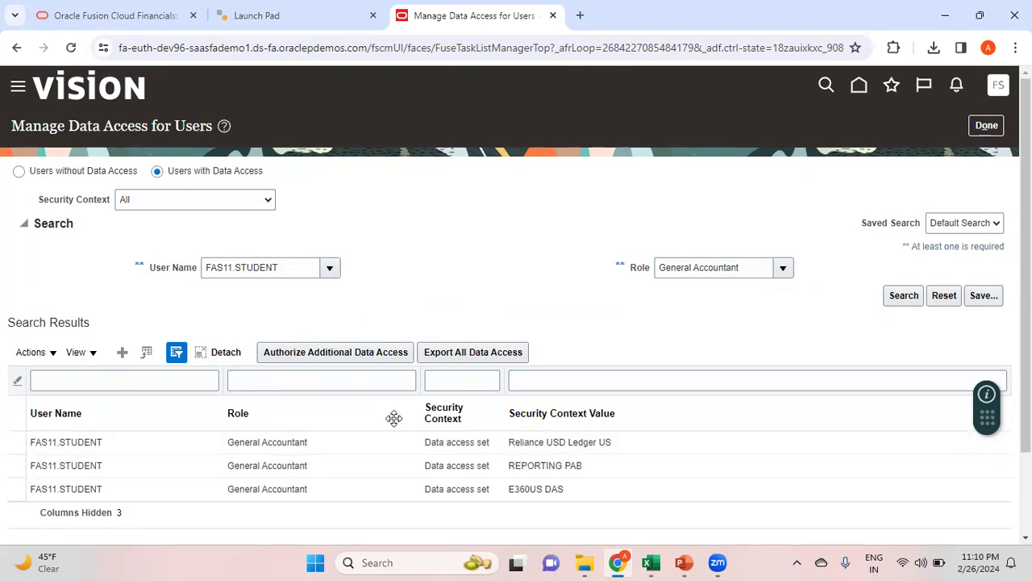
Download the additional data access template SecurityDataAccessTemplate.xlsx and open it in Excel
left_click(392, 356)
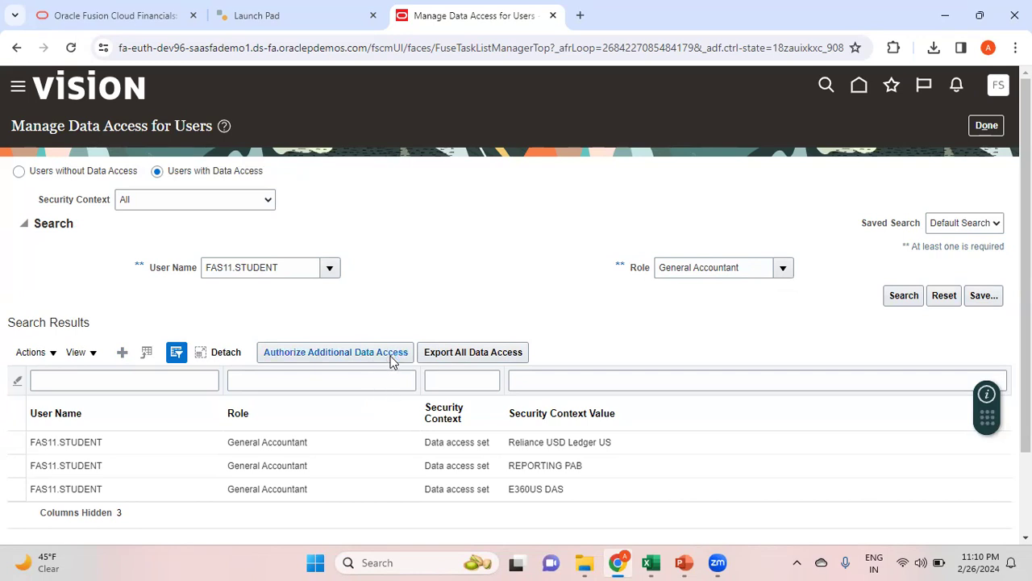
left_click(391, 357)
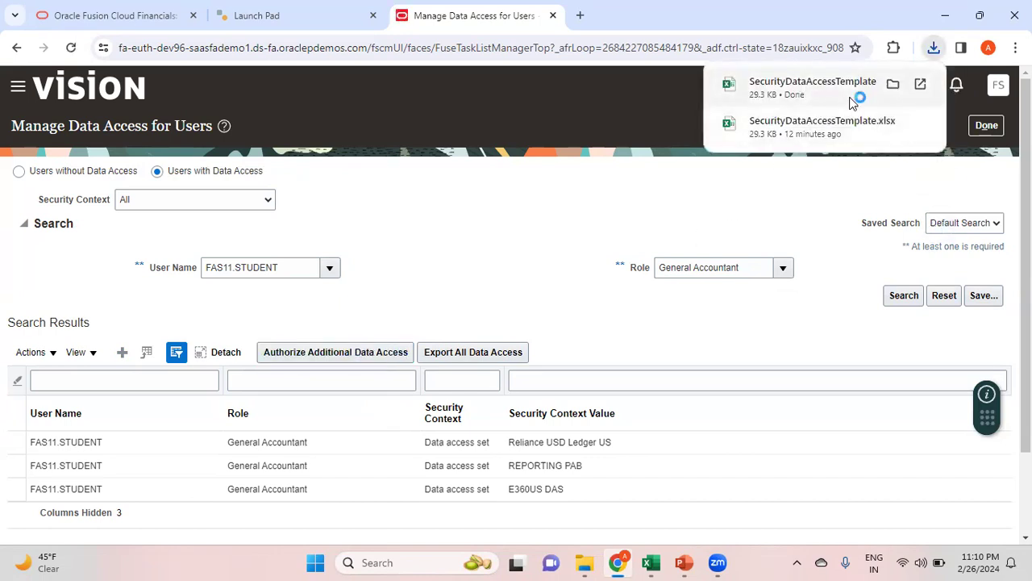
key("alt+Tab")
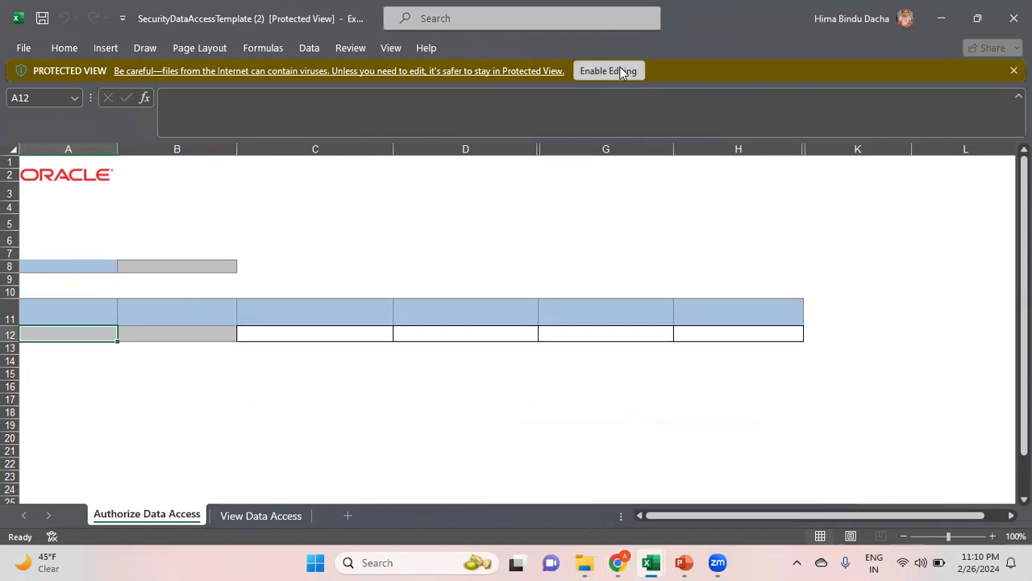
left_click(618, 70)
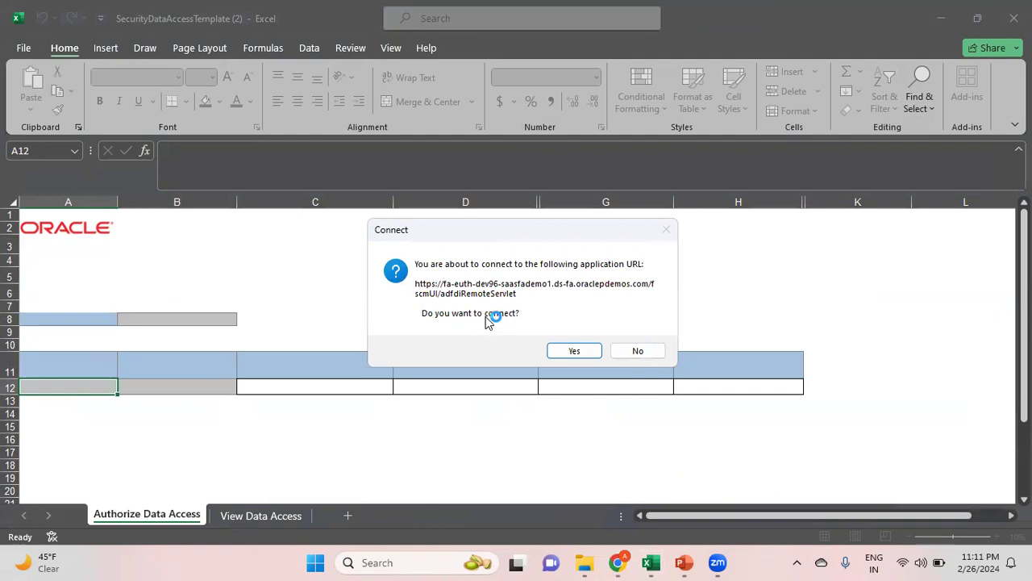
Connect the workbook to Oracle and sign in with the user ID and password
left_click(589, 352)
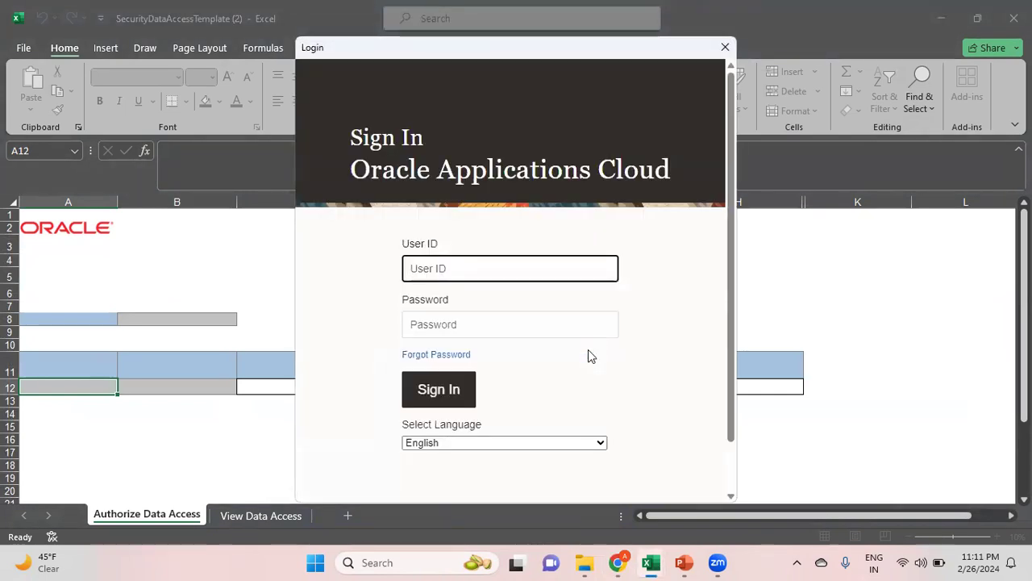
type("fas11.st")
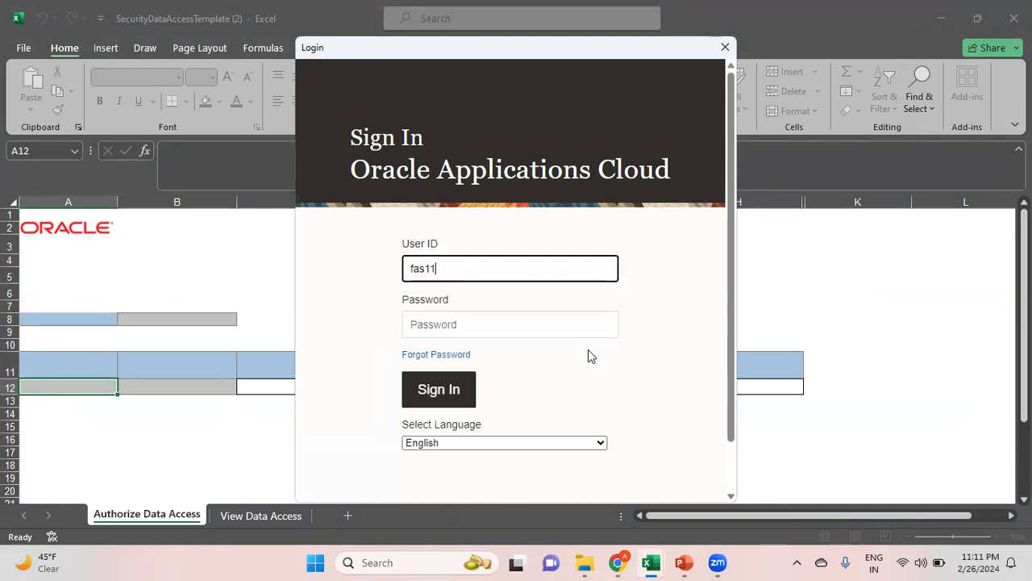
type("udent")
key("Tab")
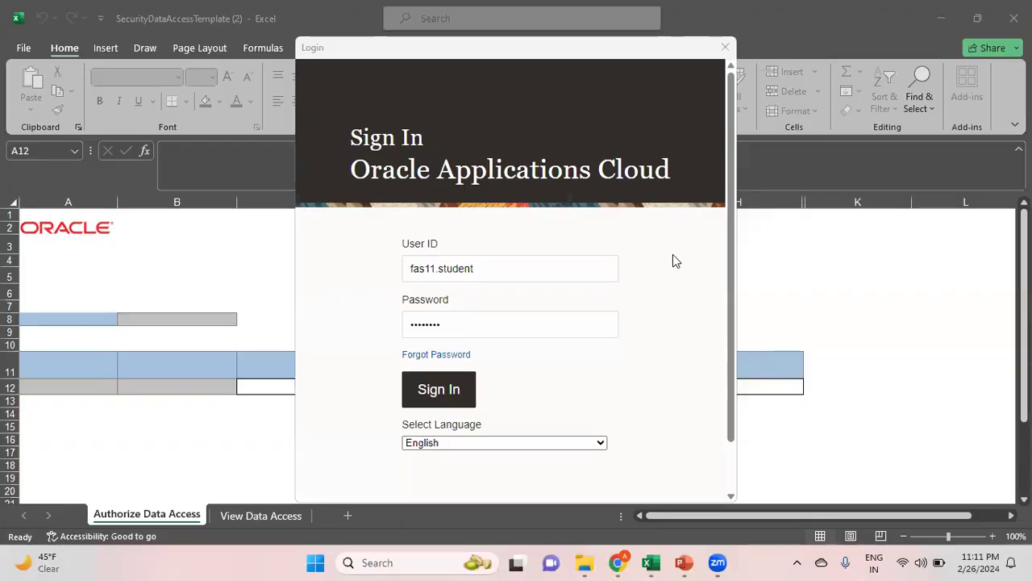
left_click(444, 394)
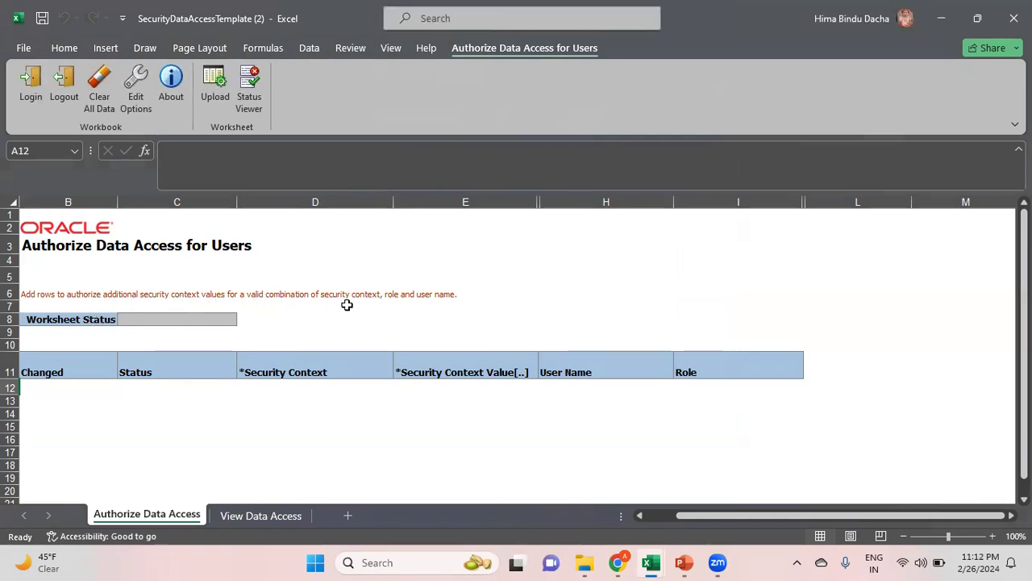
Start entering a security context value in cells D12 and E12 of row 12
left_click(287, 390)
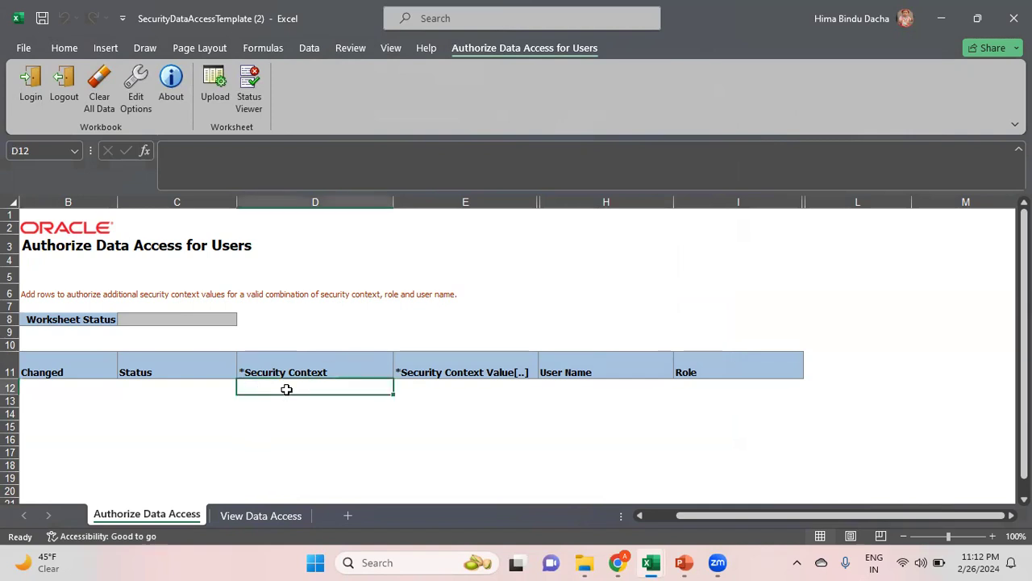
double_click(309, 389)
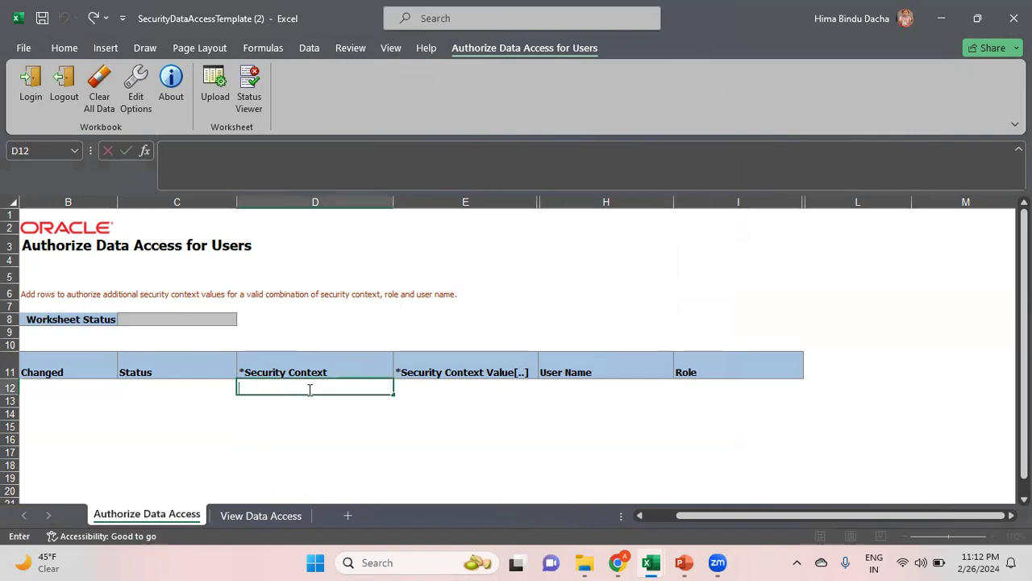
left_click(456, 387)
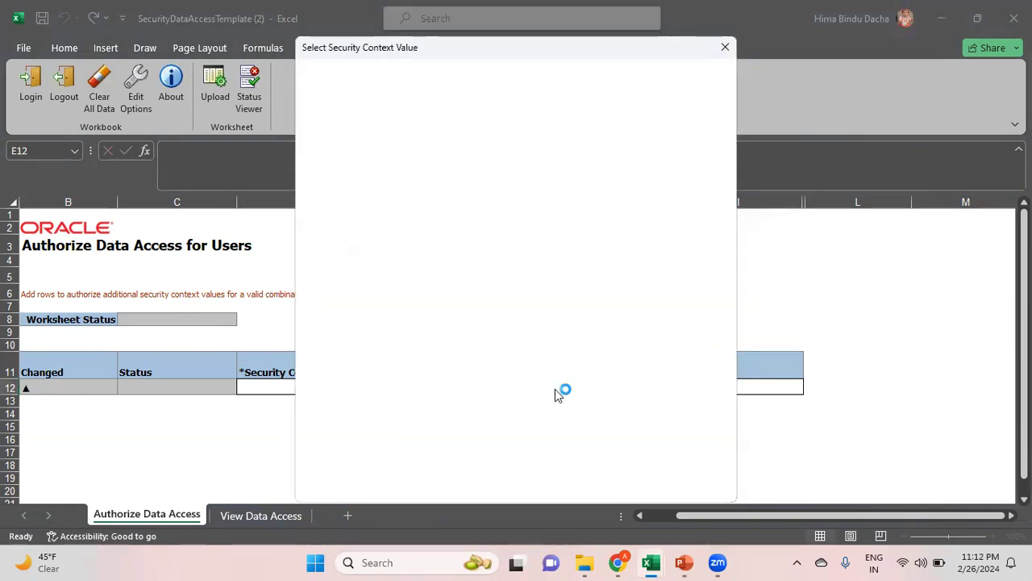
left_click(309, 105)
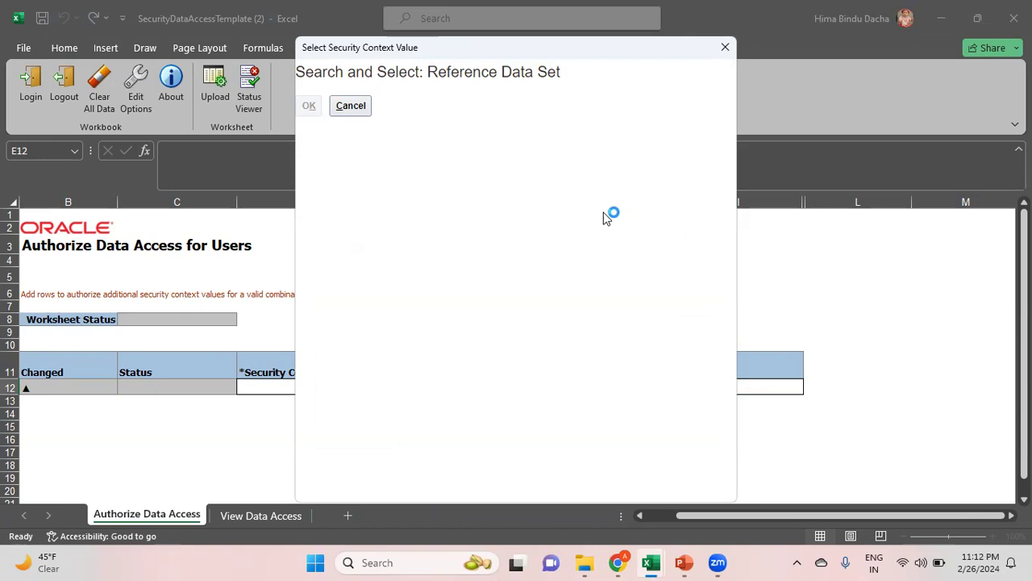
Cancel the Reference Data Set lookup, dismiss the error, and go to the View Data Access sheet
left_click(359, 115)
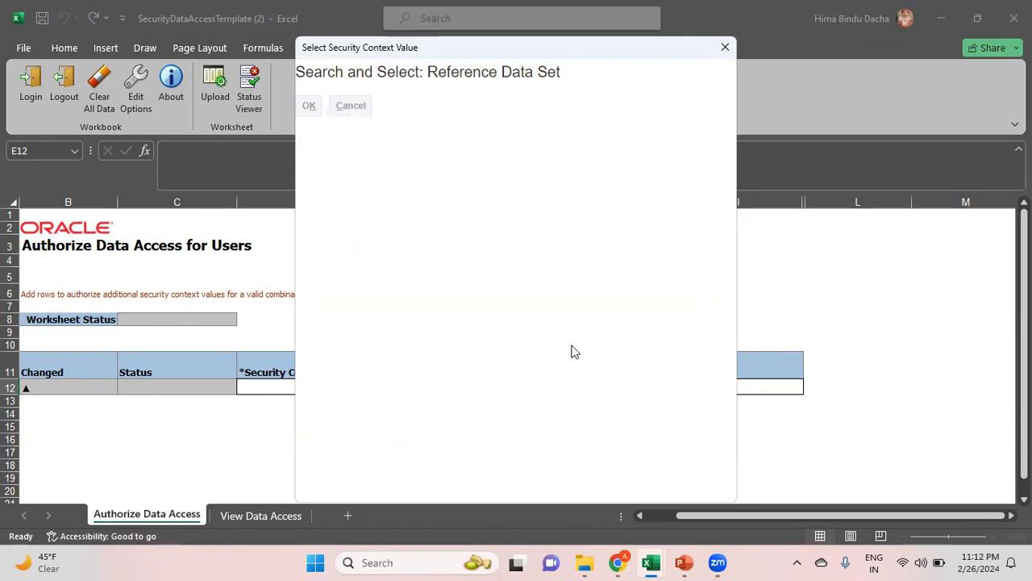
left_click(650, 213)
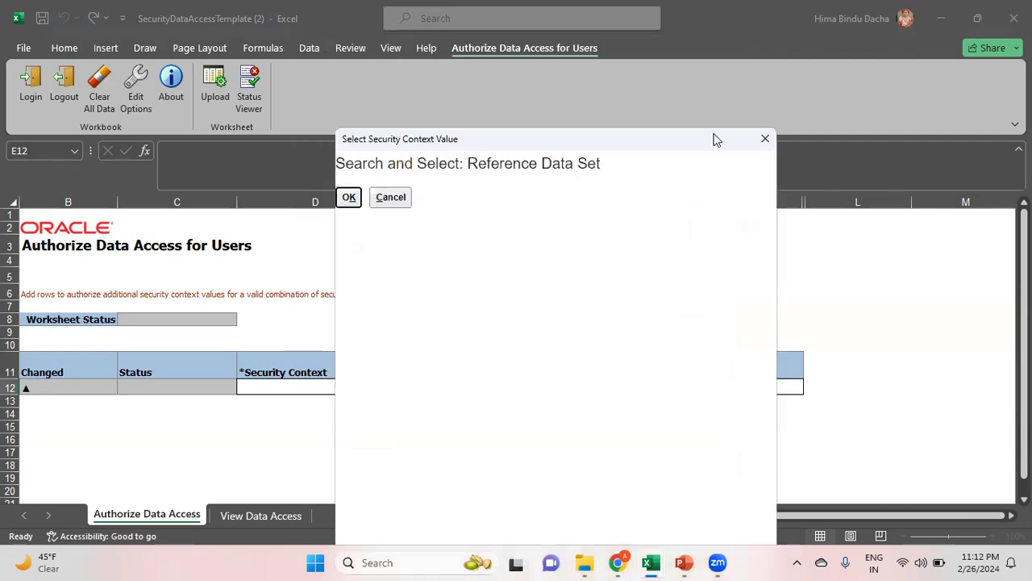
left_click(765, 139)
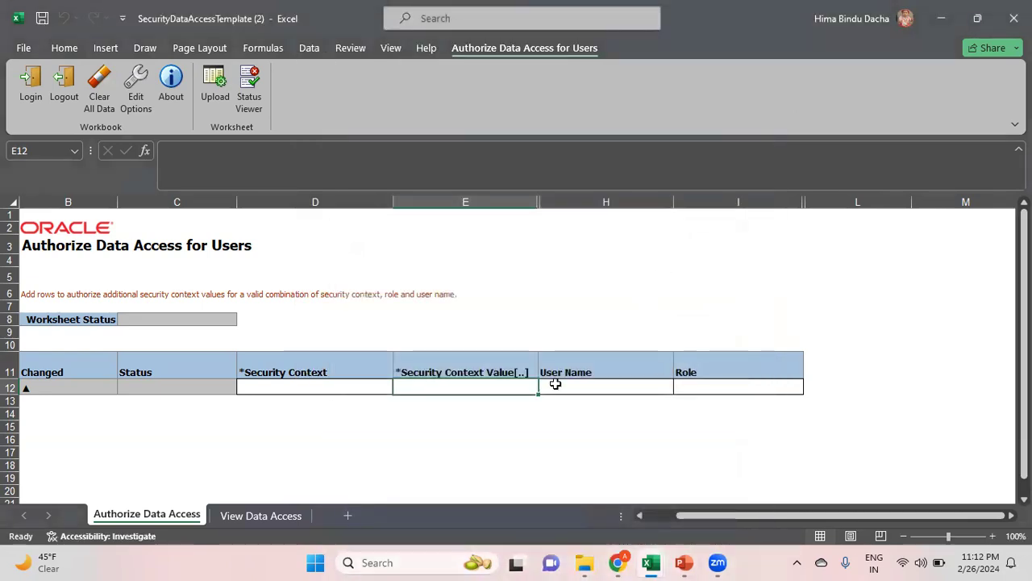
left_click(607, 389)
left_click(268, 516)
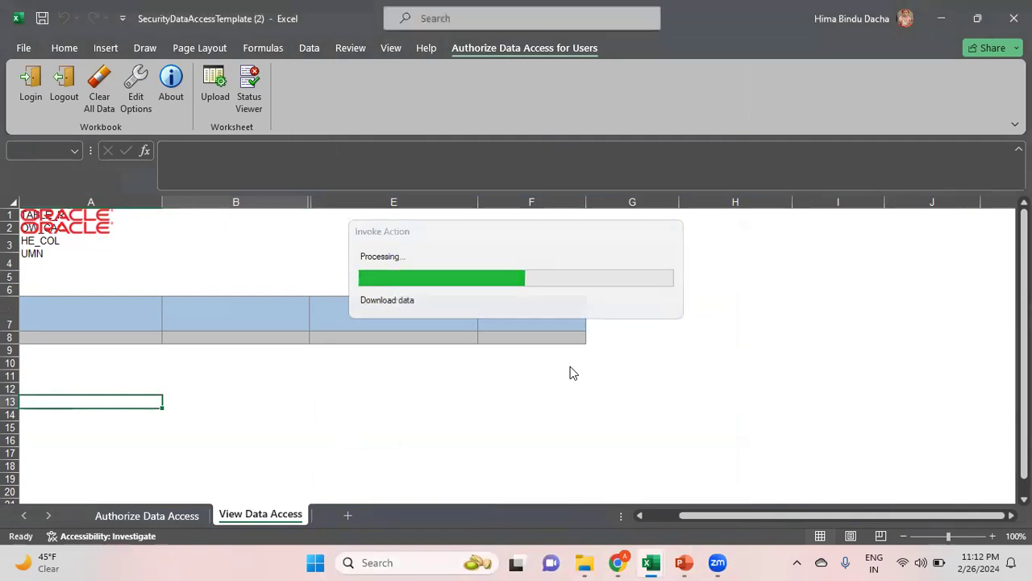
Copy the Reliance USD Ledger US access row 8 from the View Data Access sheet
left_click(394, 361)
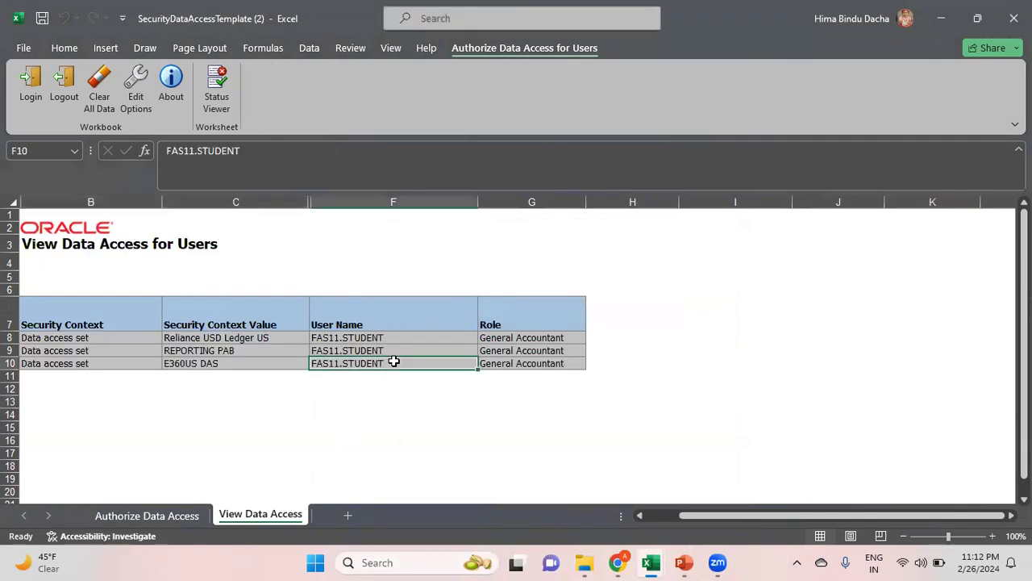
key("Left")
key("Left")
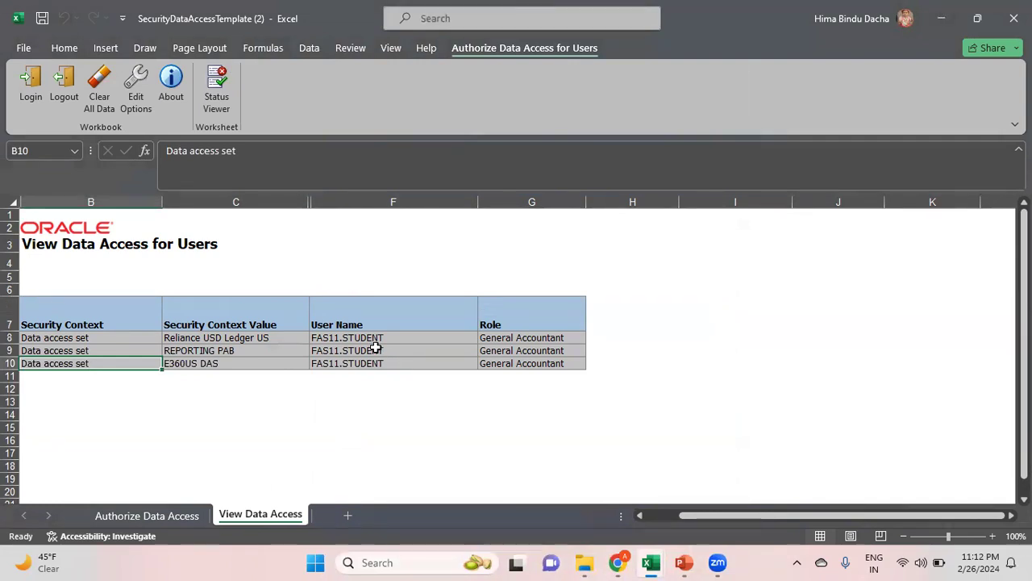
mouse_move(619, 563)
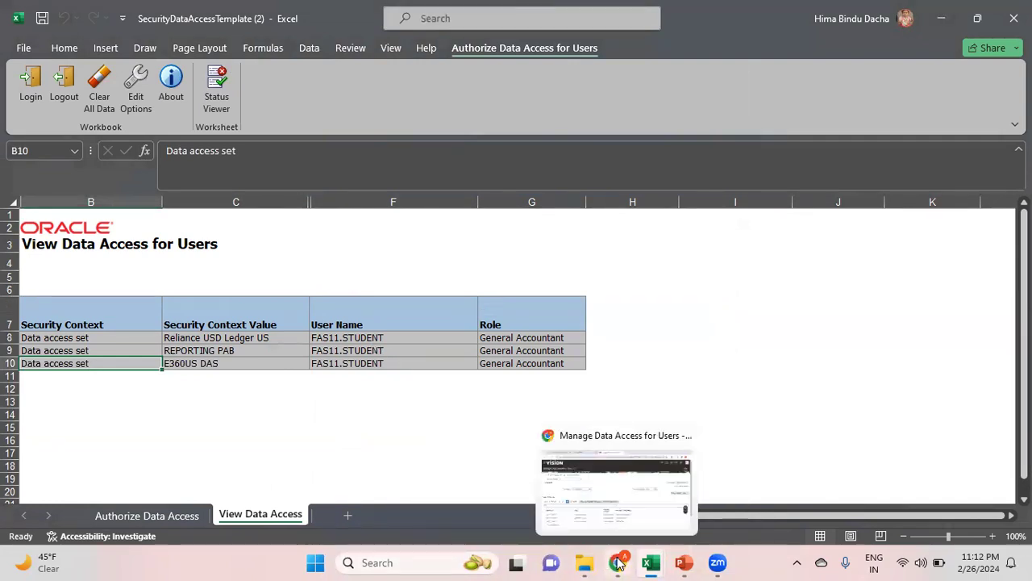
left_click(623, 524)
key("alt+Tab")
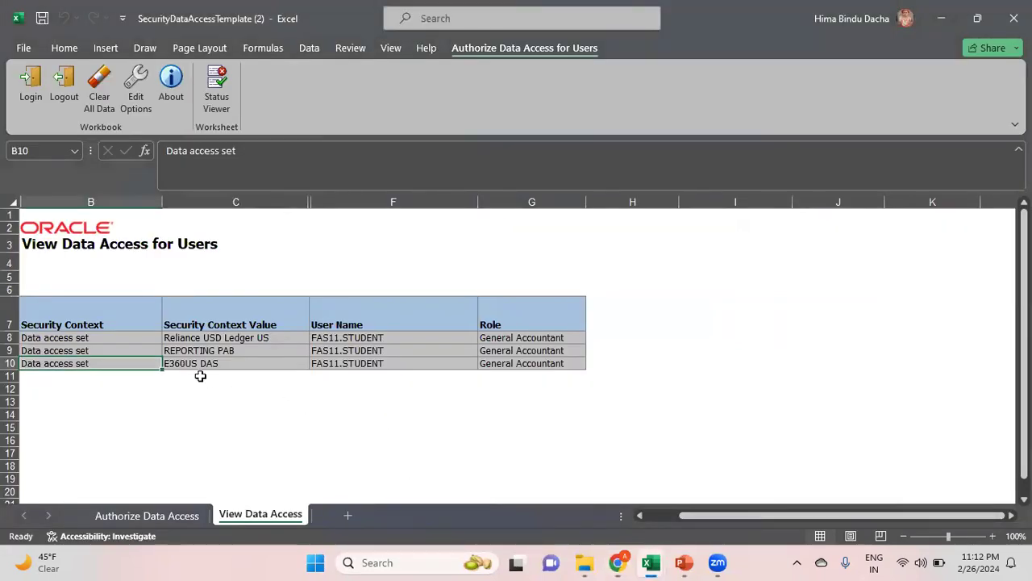
left_click(113, 343)
key("shift+Right")
key("shift+Right")
key("shift+Right")
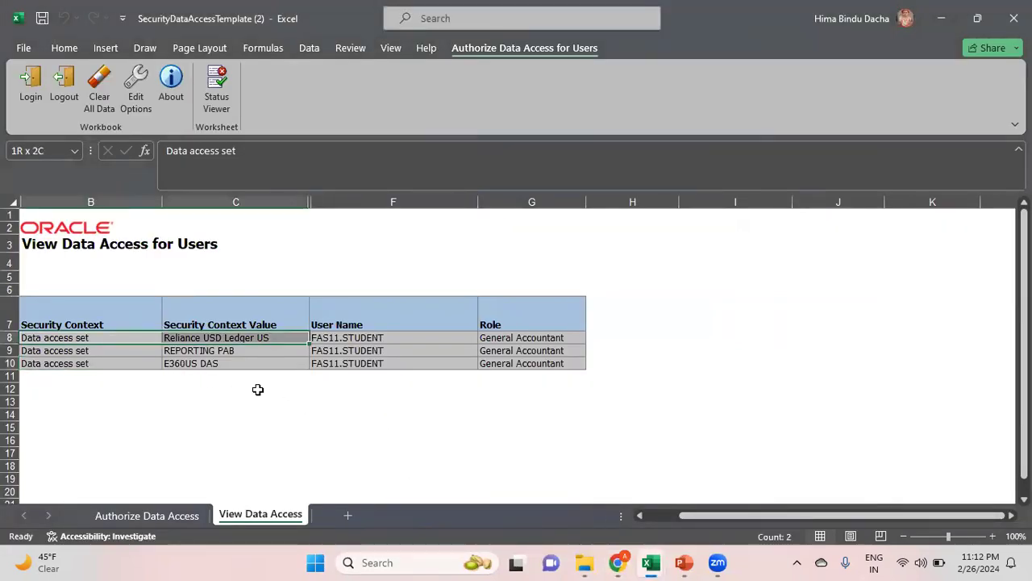
key("ctrl+c")
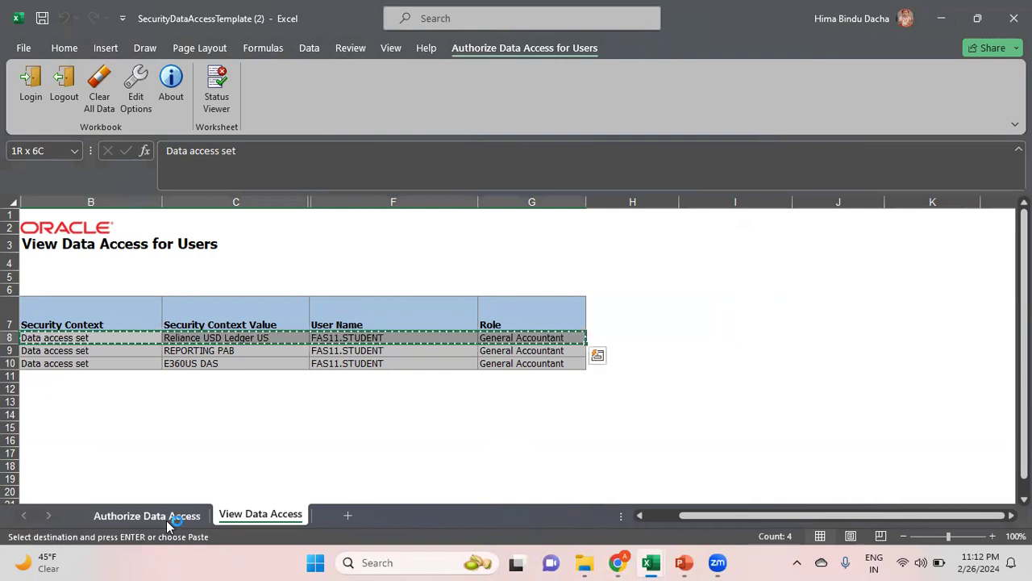
Paste the copied access row into row 12 of the Authorize Data Access sheet
left_click(166, 520)
left_click(317, 390)
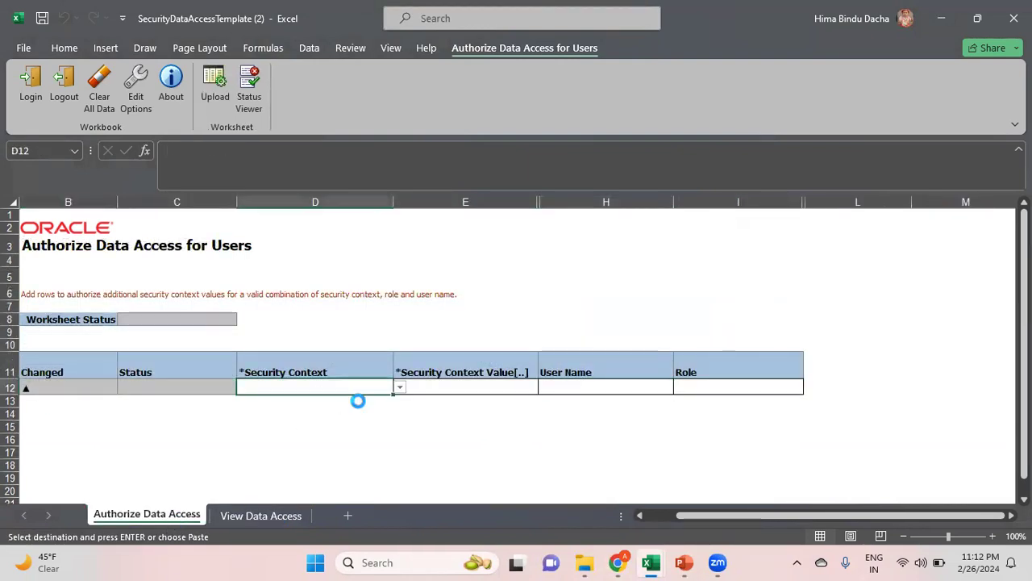
key("ctrl+v")
left_click(470, 429)
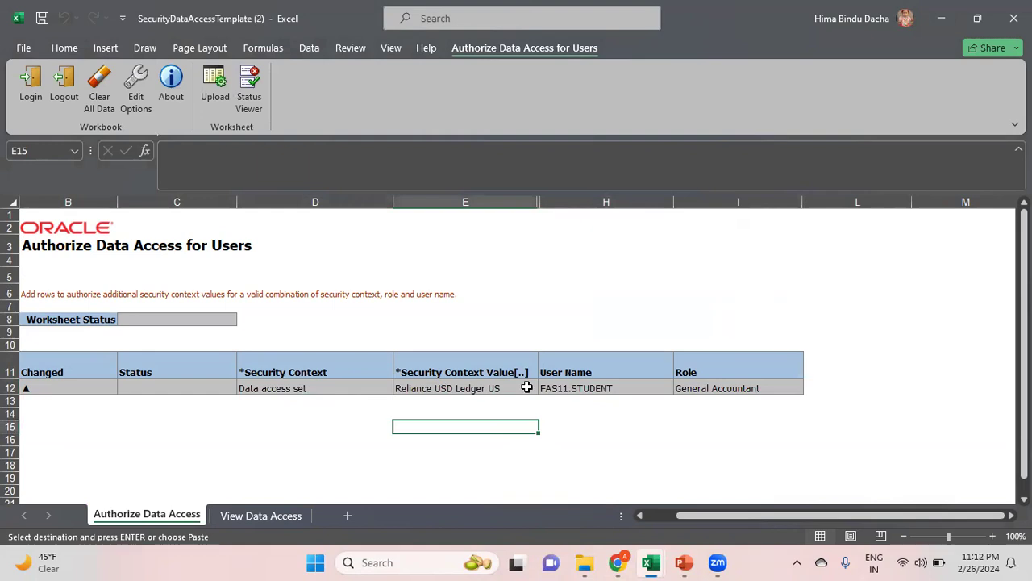
Clear the General Accountant role from row 12's Role cell
left_click(737, 387)
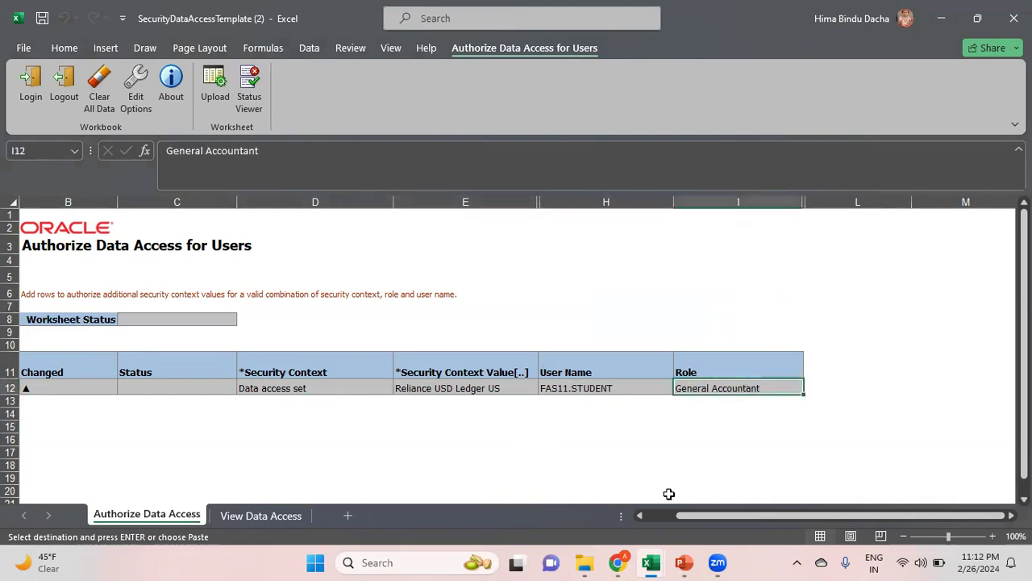
left_click(772, 416)
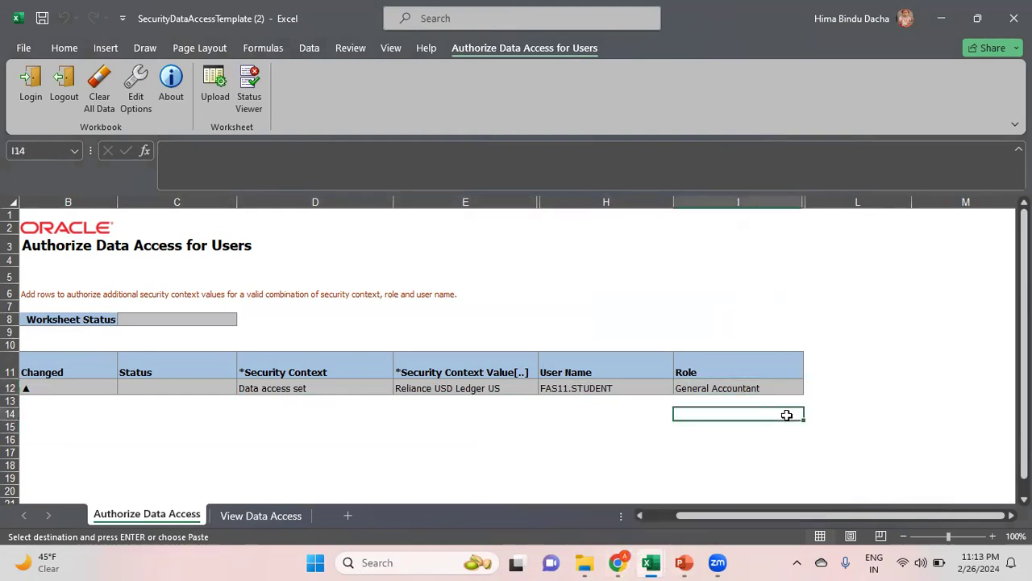
double_click(771, 388)
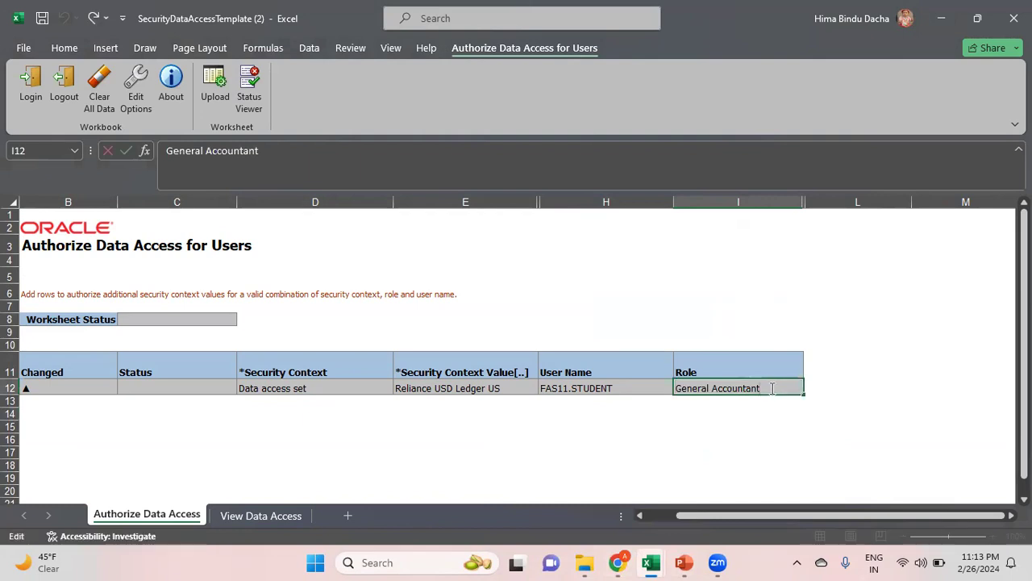
key("BackSpace")
key("BackSpace")
key("BackSpace")
key("BackSpace")
key("BackSpace")
key("BackSpace")
key("BackSpace")
key("BackSpace")
key("BackSpace")
key("BackSpace")
key("BackSpace")
key("BackSpace")
key("BackSpace")
key("BackSpace")
key("BackSpace")
key("BackSpace")
key("BackSpace")
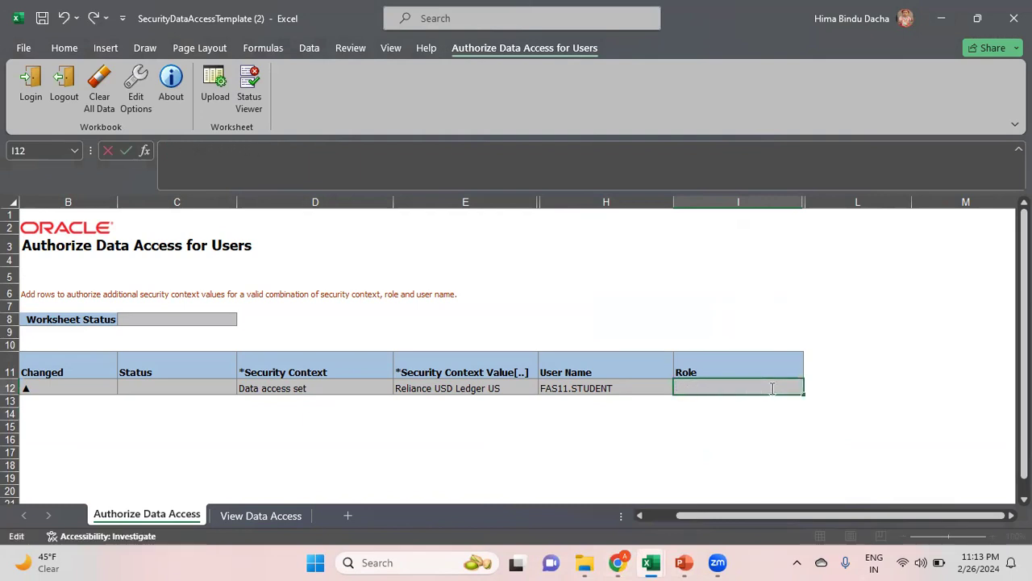
key("Return")
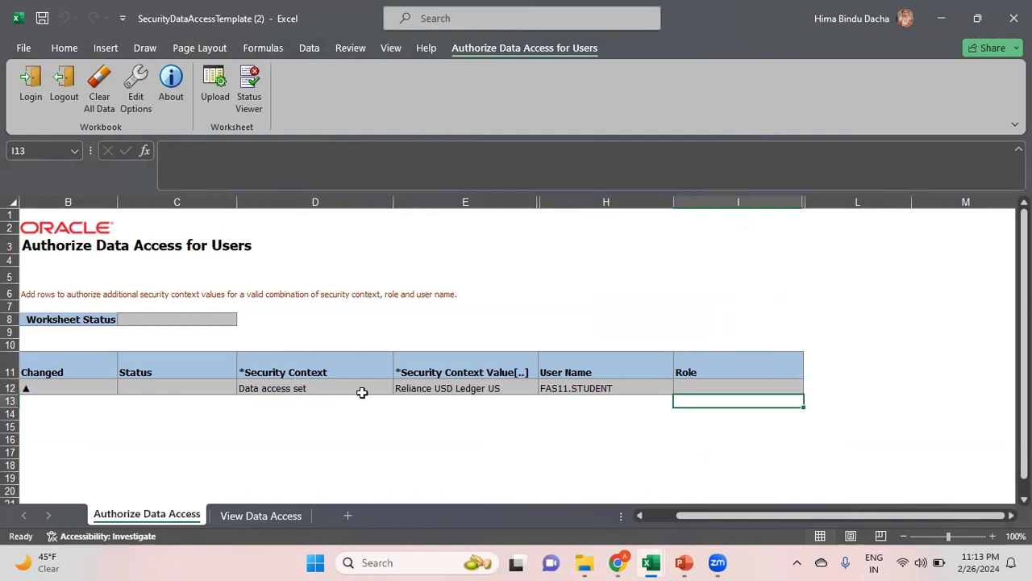
Keep Data access set as row 12's security context and open its value lookup
left_click(360, 389)
double_click(361, 389)
left_click(401, 390)
key("Escape")
double_click(508, 389)
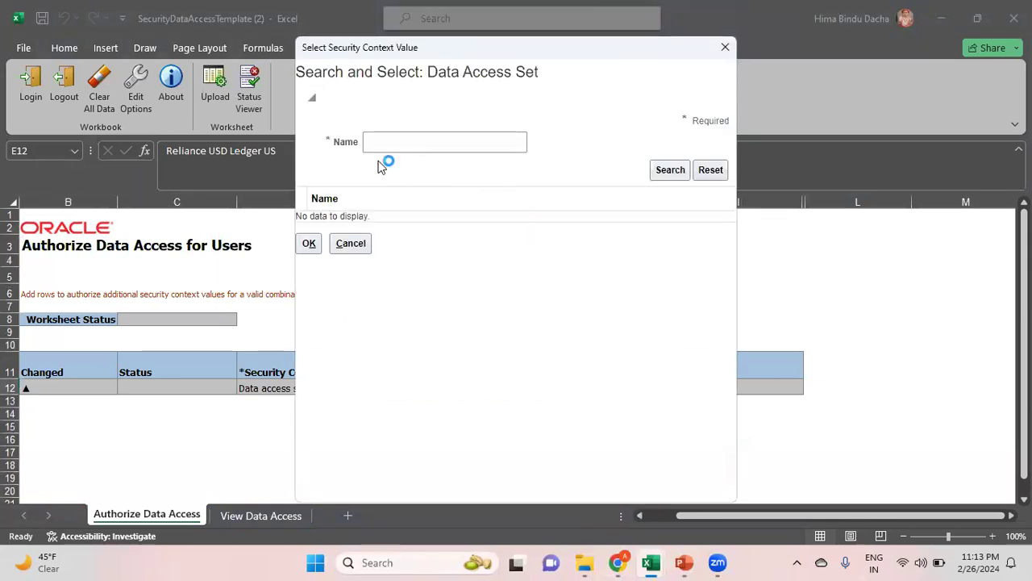
Search data access sets named 'Rel' to find Reliance USD Ledger US
left_click(421, 140)
type("Rel")
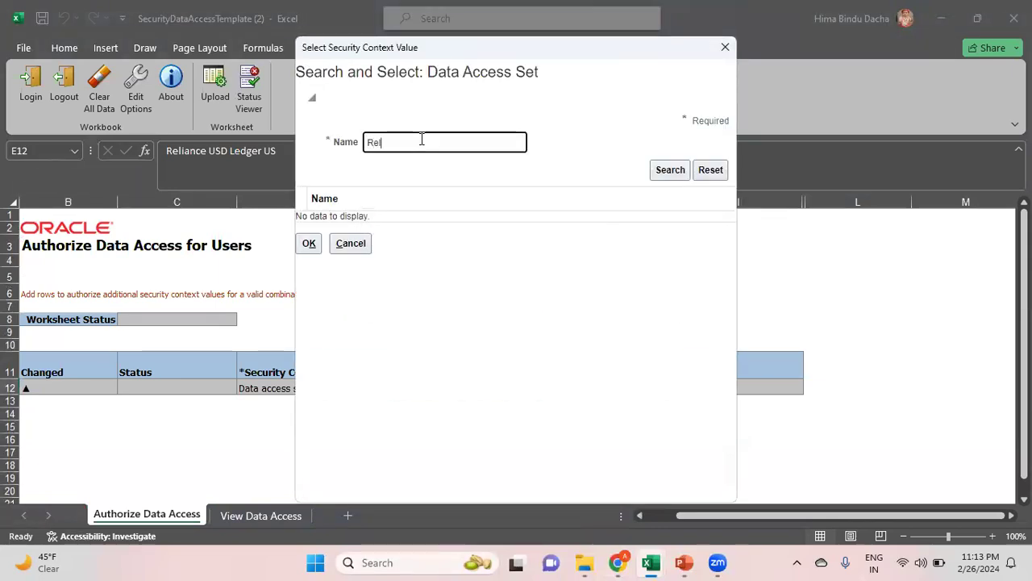
left_click(669, 172)
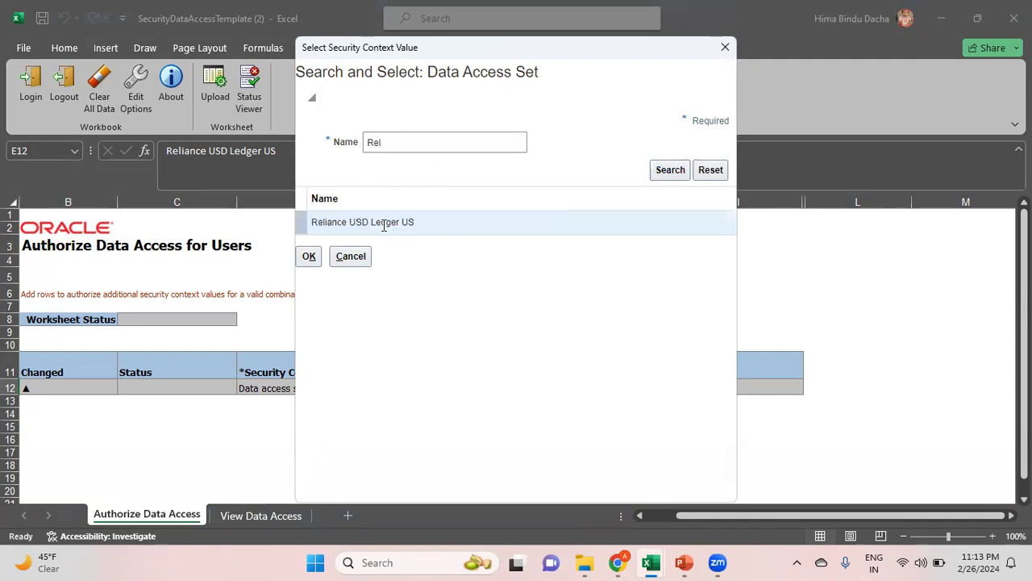
Cancel the data access set search and check row 12's user name and empty Role cells
left_click(351, 256)
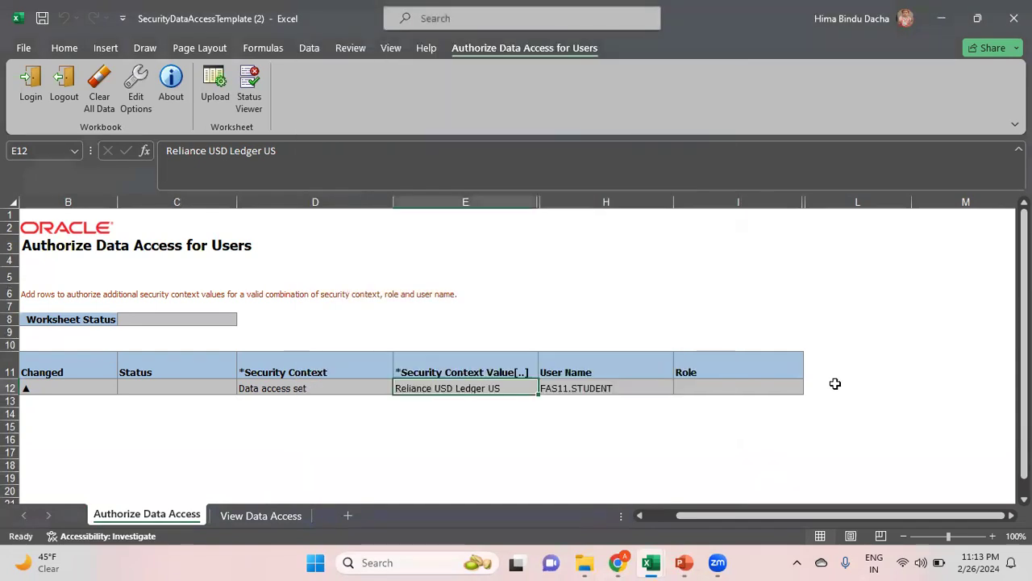
left_click(612, 388)
double_click(635, 389)
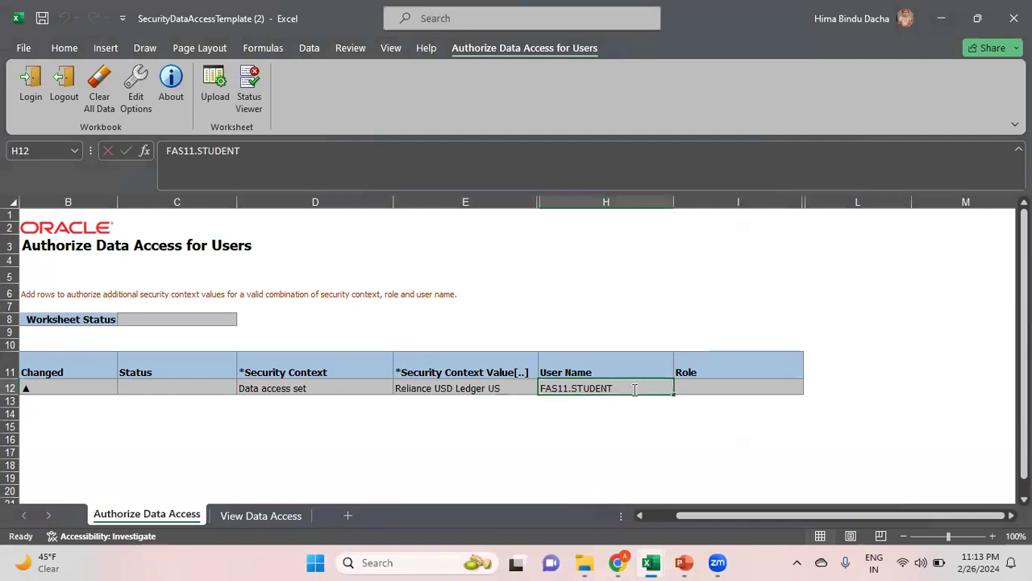
left_click(716, 385)
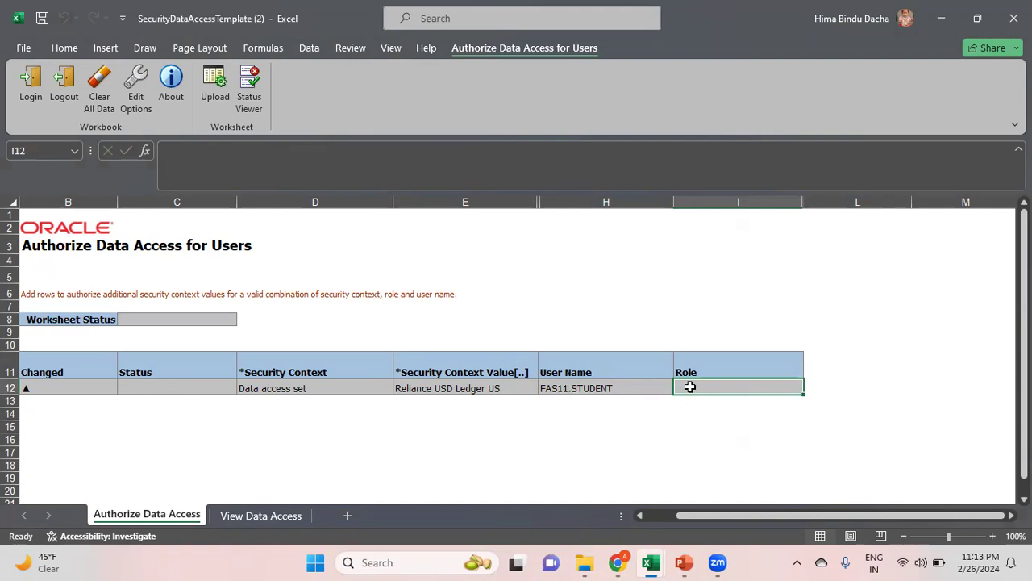
key("alt+Tab")
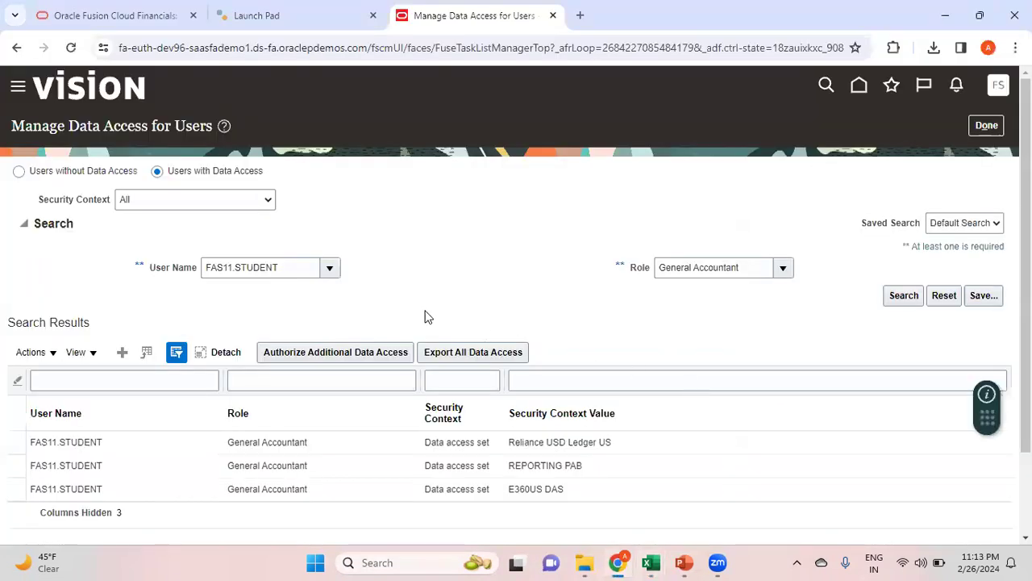
Search roles for 'General Account', pick General Accounting Manager, and select its exact name
left_click(784, 270)
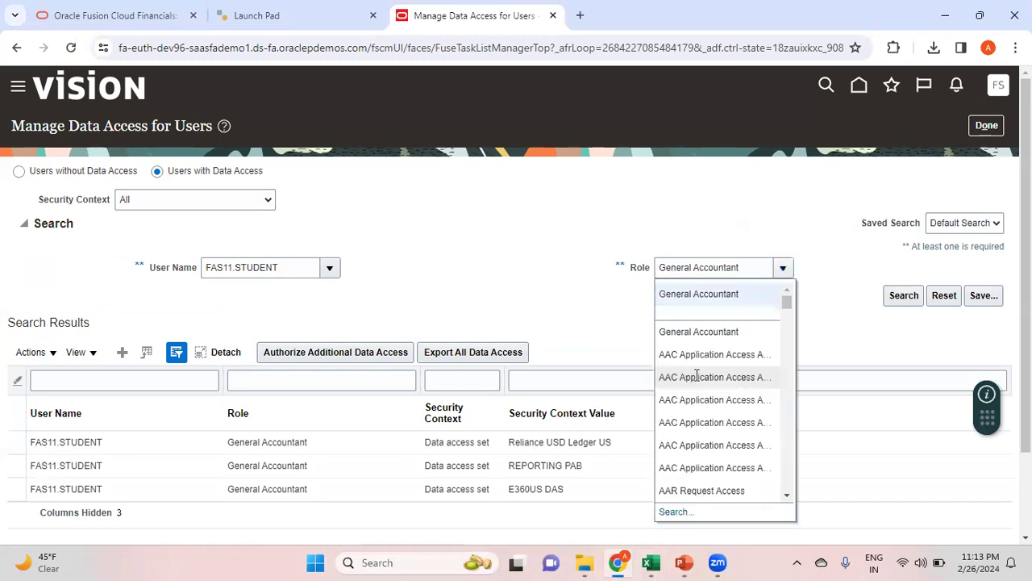
left_click(675, 512)
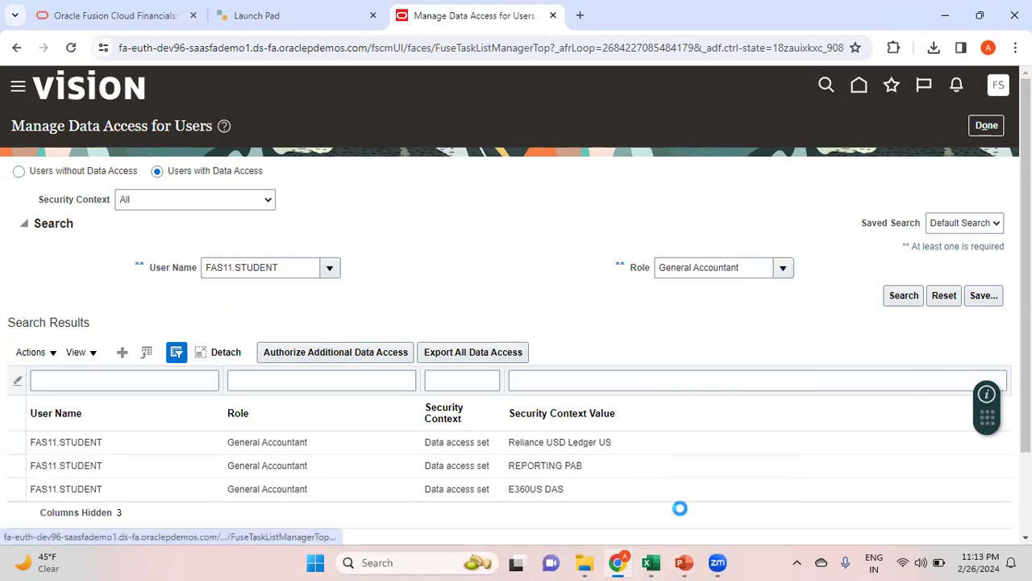
left_click(554, 287)
left_click(577, 315)
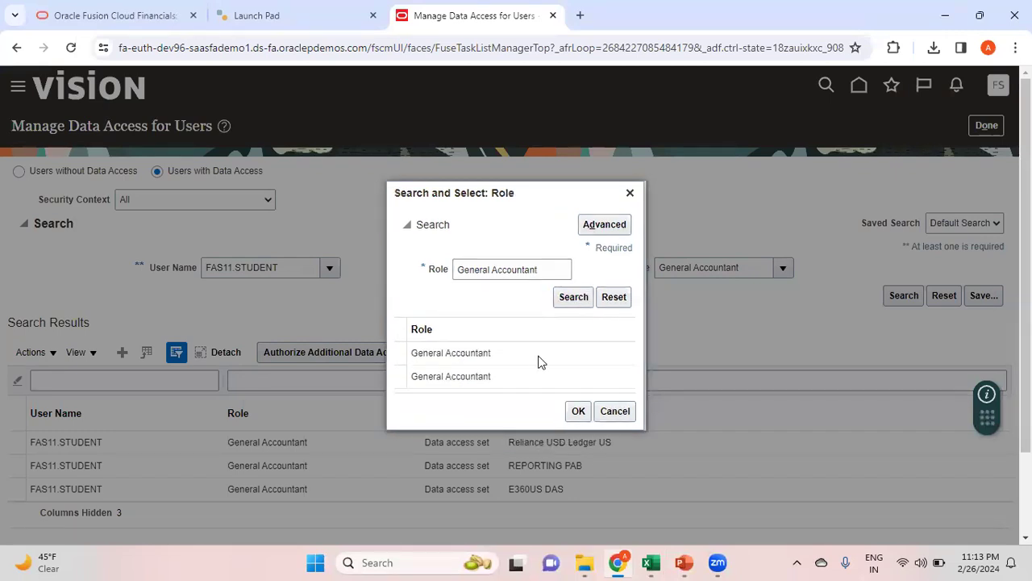
left_click(548, 270)
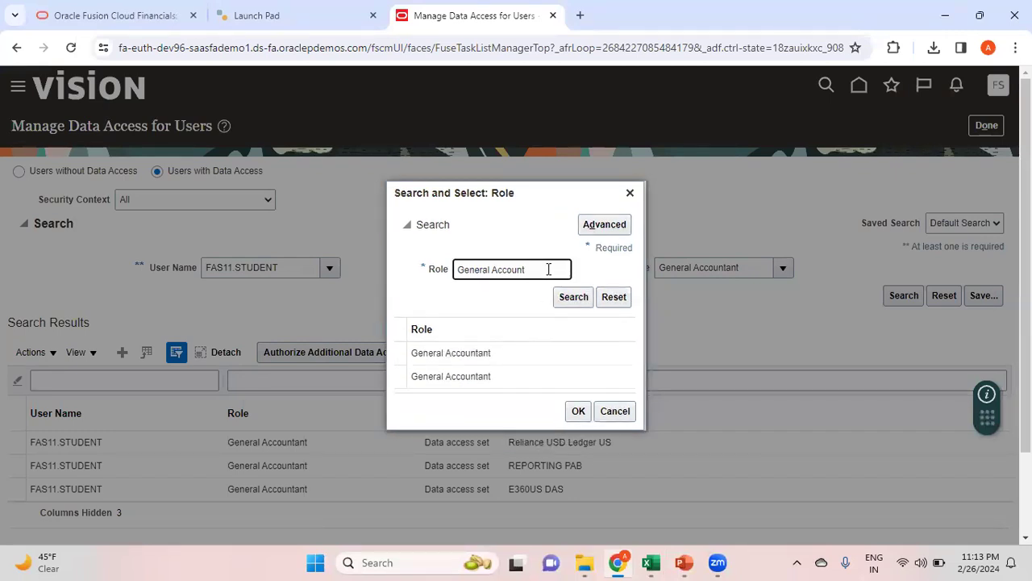
left_click(569, 294)
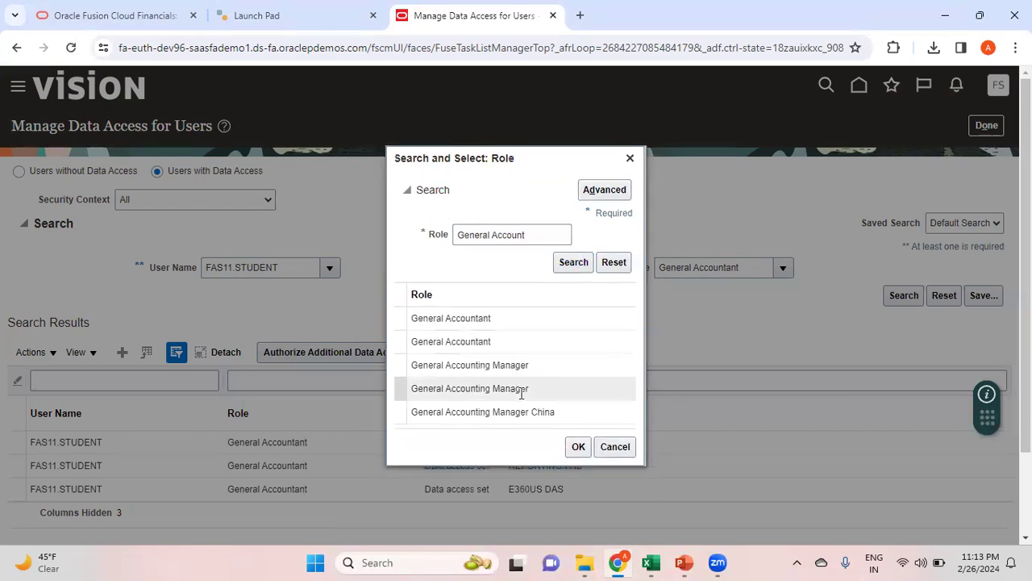
left_click(536, 366)
left_click(580, 449)
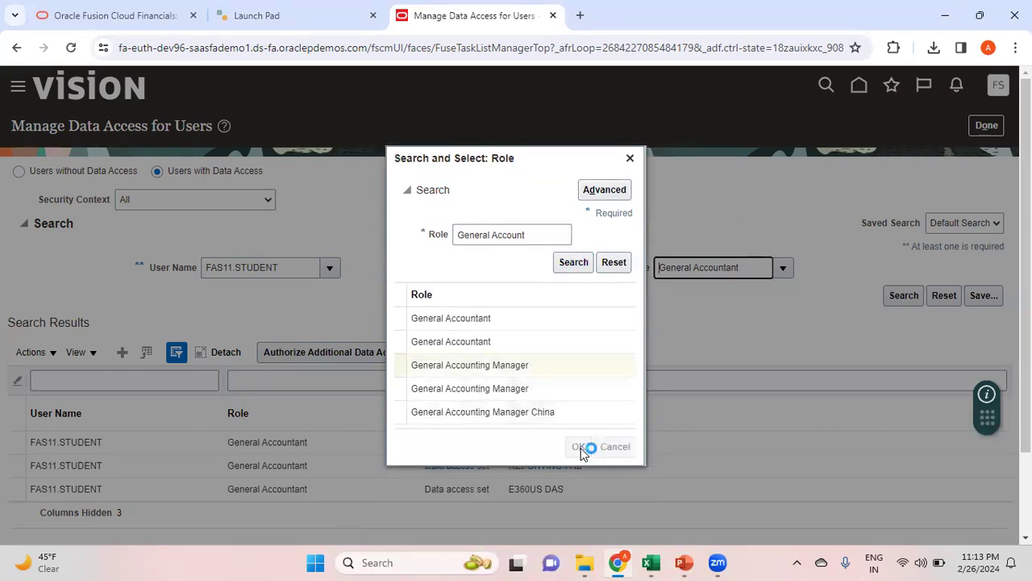
left_click_drag(657, 266, 816, 279)
key("ctrl+c")
key("alt+Tab")
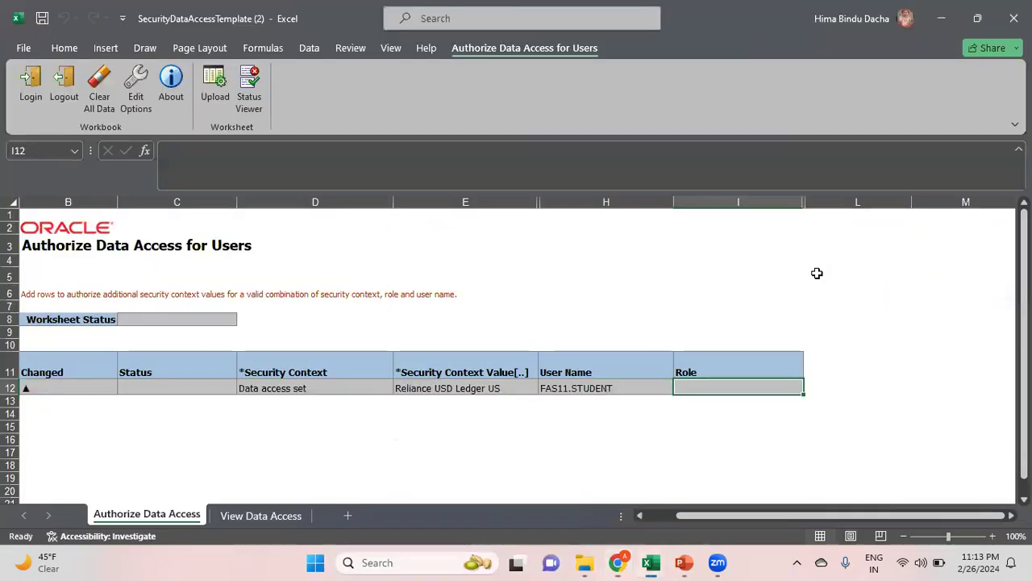
Paste General Accounting Manager into row 12's Role cell I12 and commit it
key("ctrl+v")
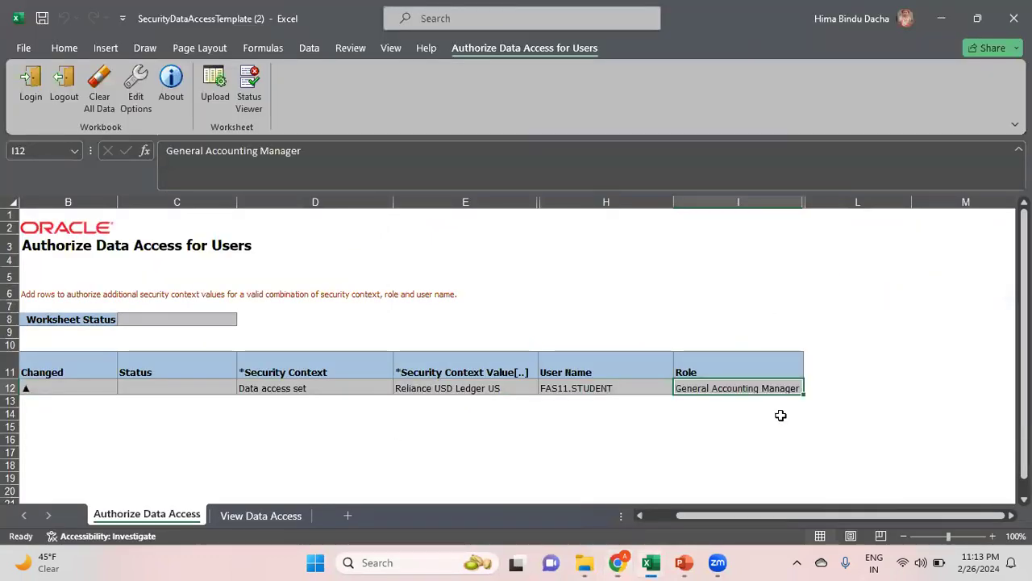
left_click(429, 431)
left_click(283, 403)
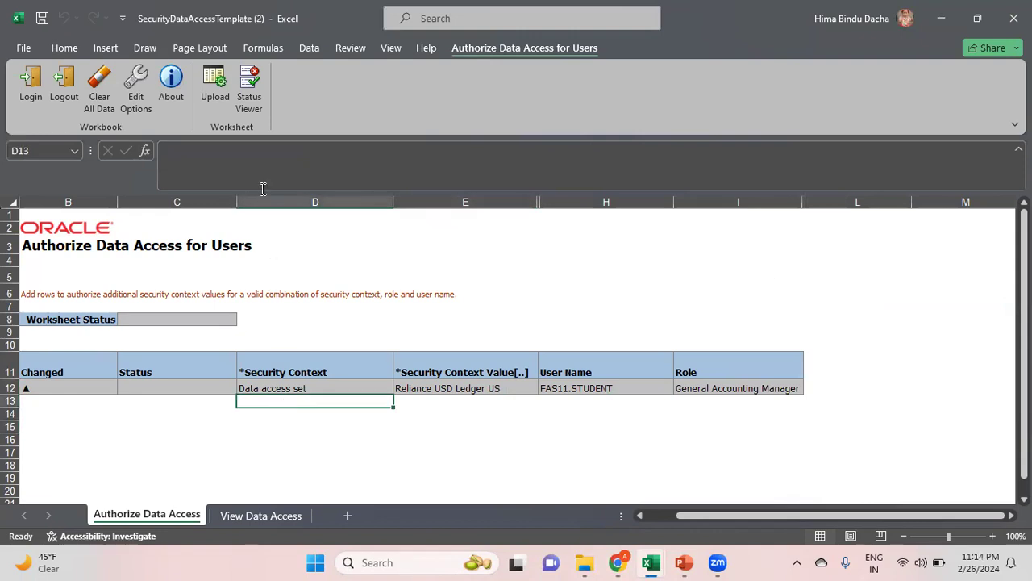
left_click(216, 89)
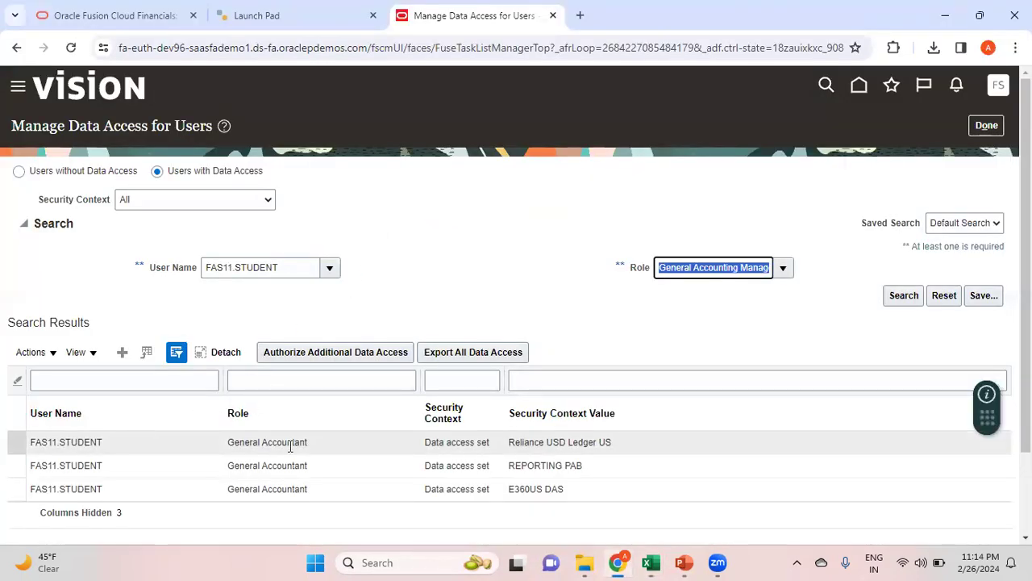
Search the user's General Accounting Manager data access, which shows only E360US DAS
left_click(891, 332)
left_click(904, 297)
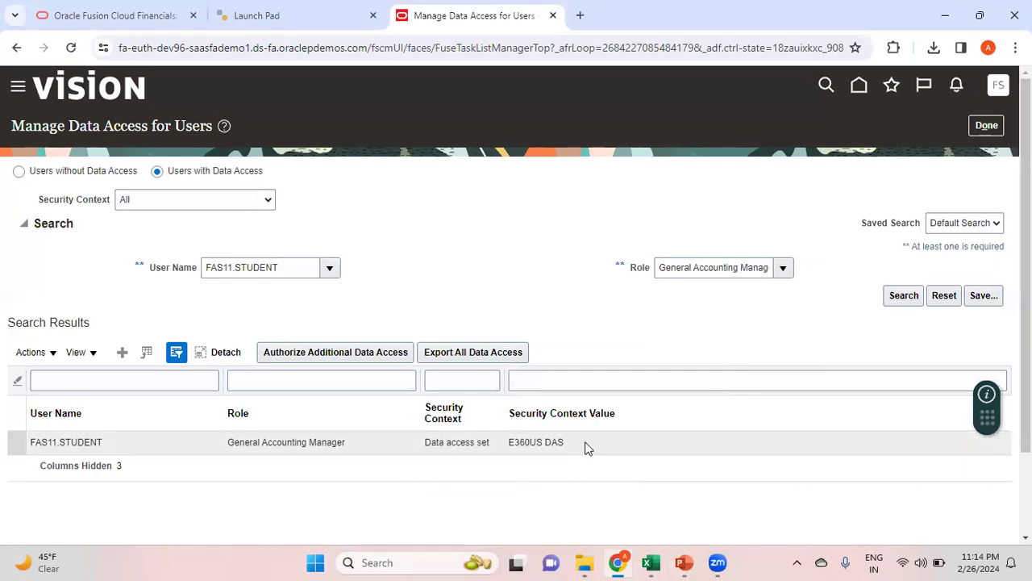
key("alt+Tab")
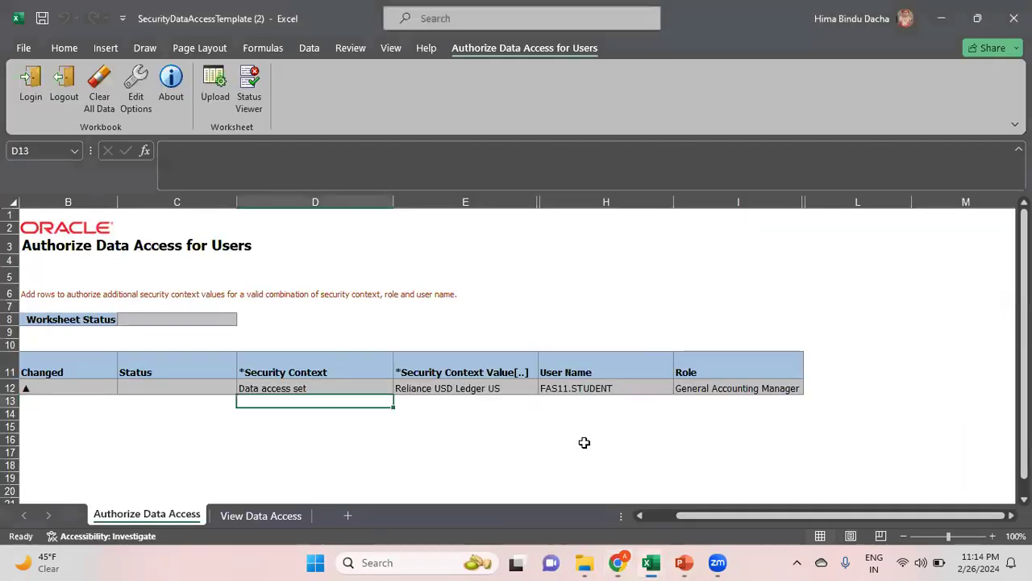
Upload row 12 and confirm its status reads 'Row inserted successfully'
left_click(613, 390)
left_click(215, 97)
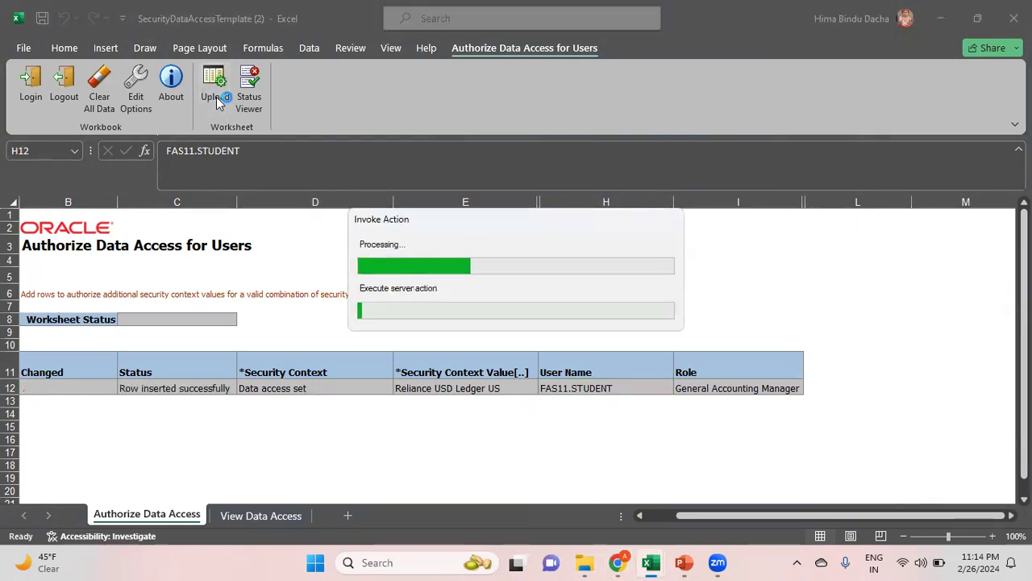
left_click(189, 389)
key("alt+Tab")
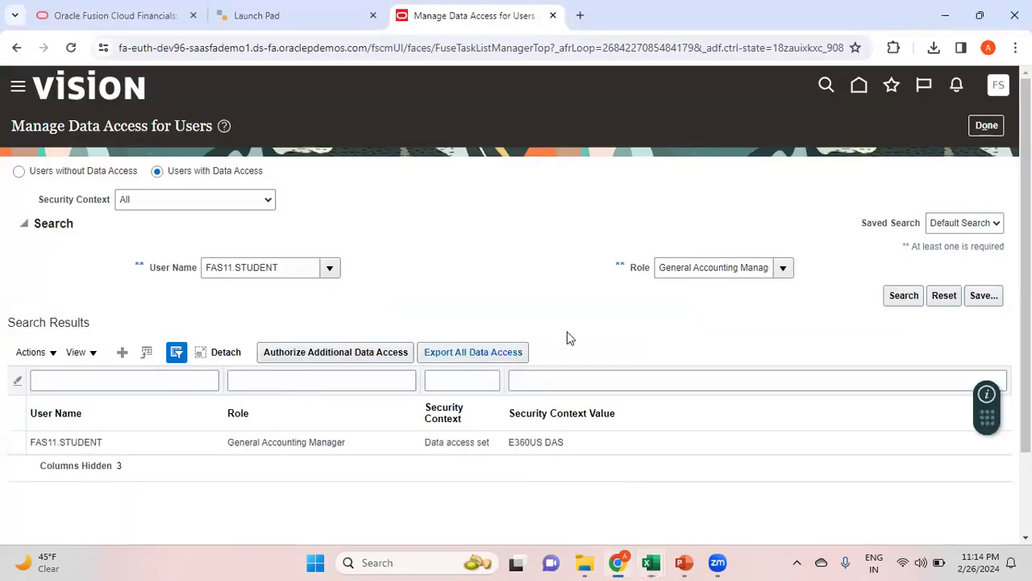
Rerun the data access search to verify FAS11.STUDENT's Reliance USD Ledger US access, then return to Excel
left_click(895, 296)
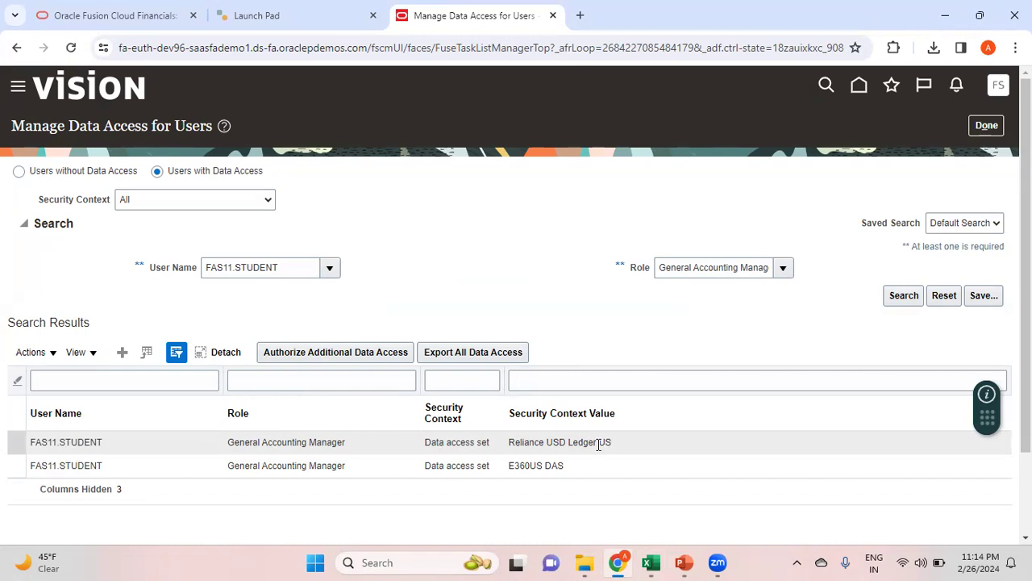
key("alt+Tab")
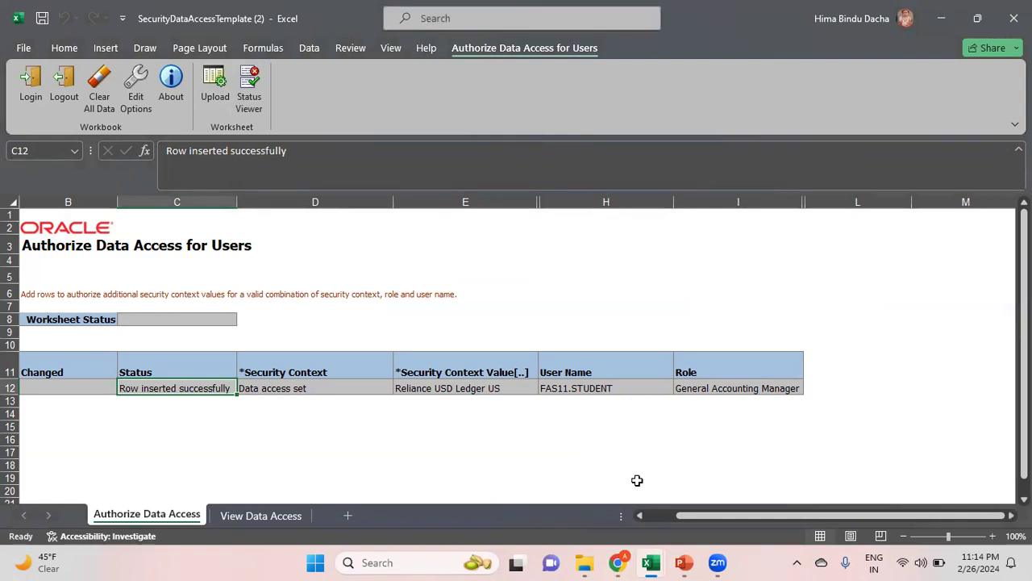
Review the Config Steps sheet in Fusion Cloud_Notes (Run LDAP Program next), then return to Chrome
mouse_move(650, 562)
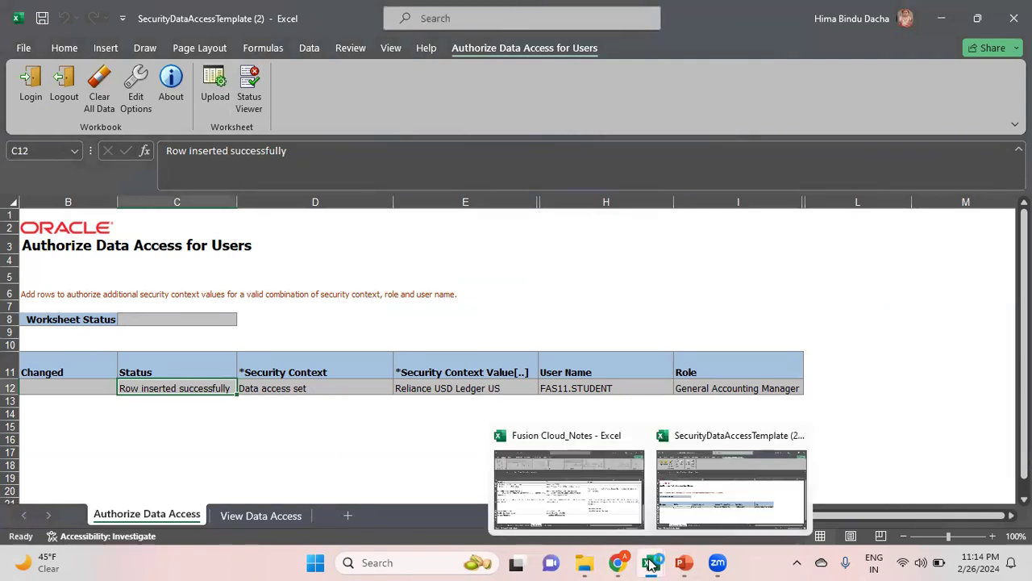
left_click(613, 514)
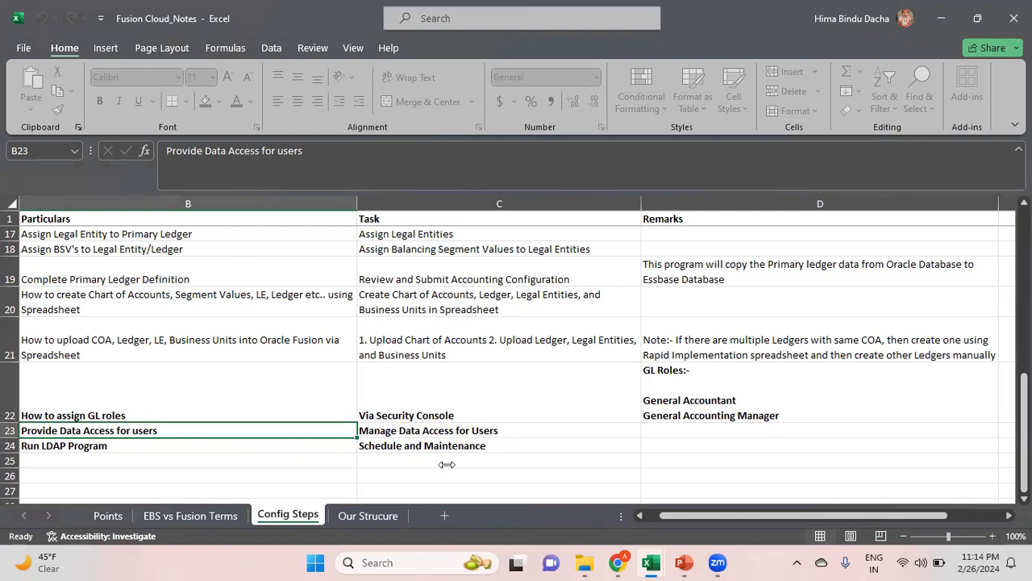
mouse_move(618, 562)
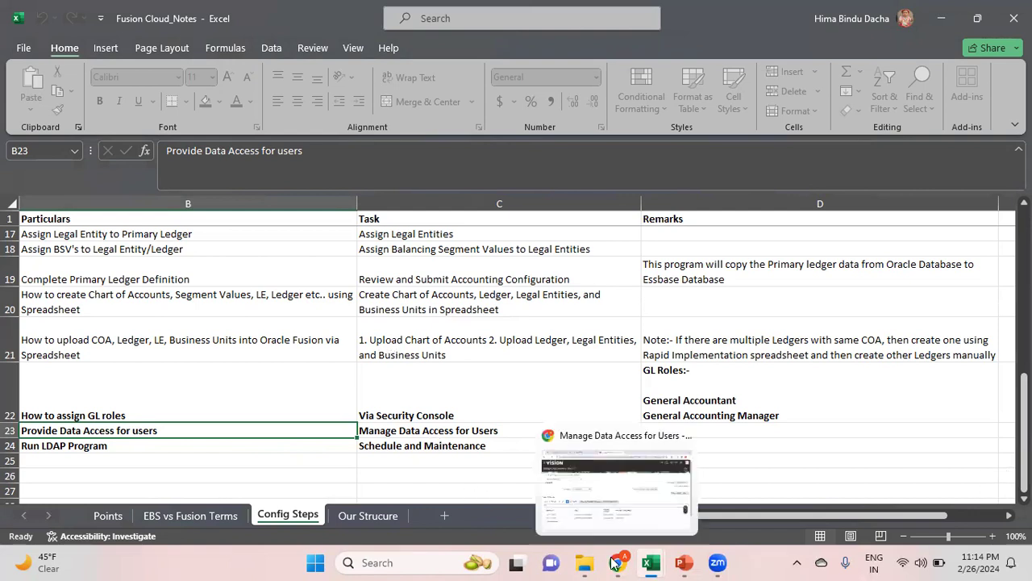
left_click(653, 521)
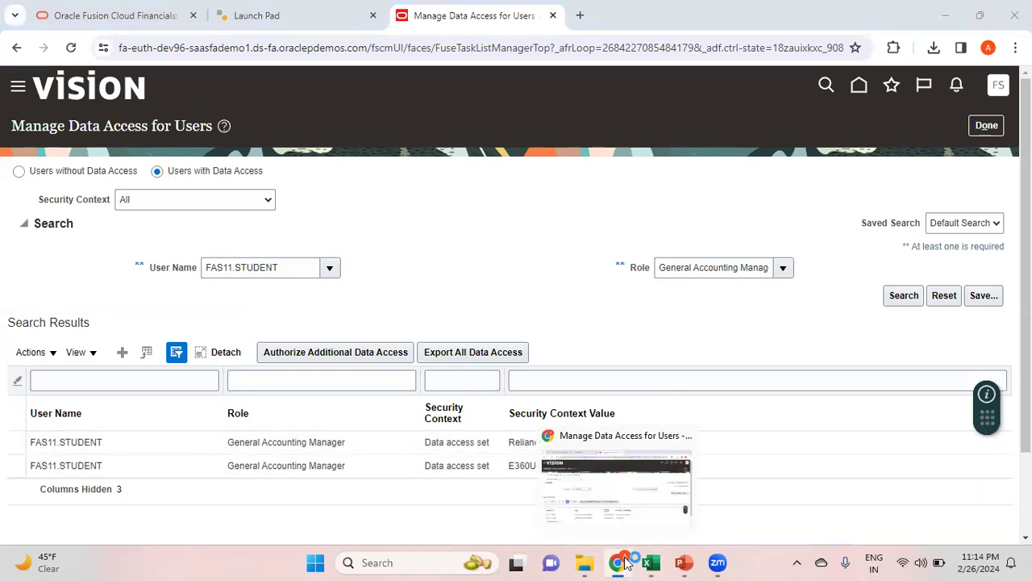
Finish the data access task, go home, and open Scheduled Processes from the Navigator's Tools section
left_click(992, 127)
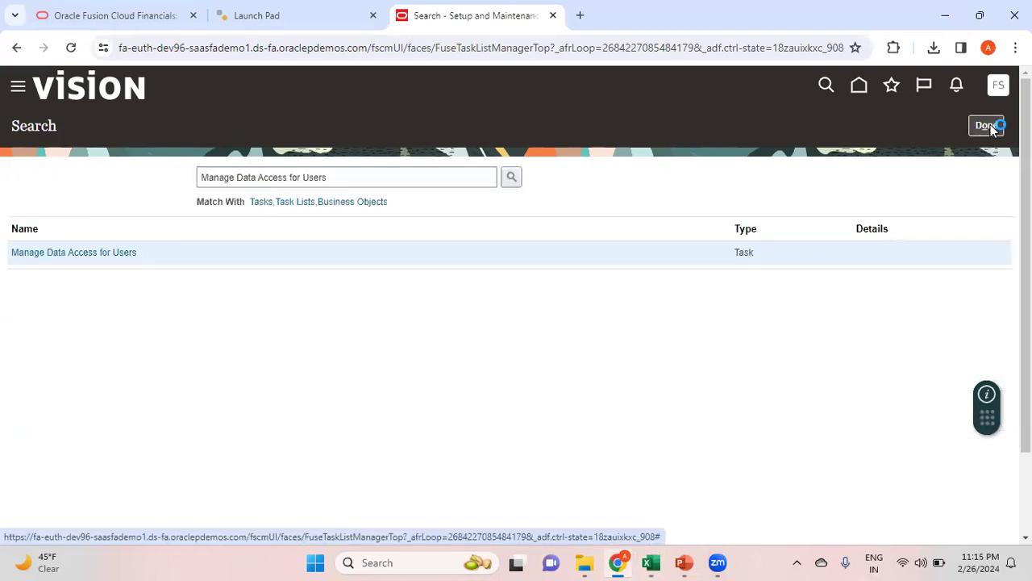
left_click(860, 89)
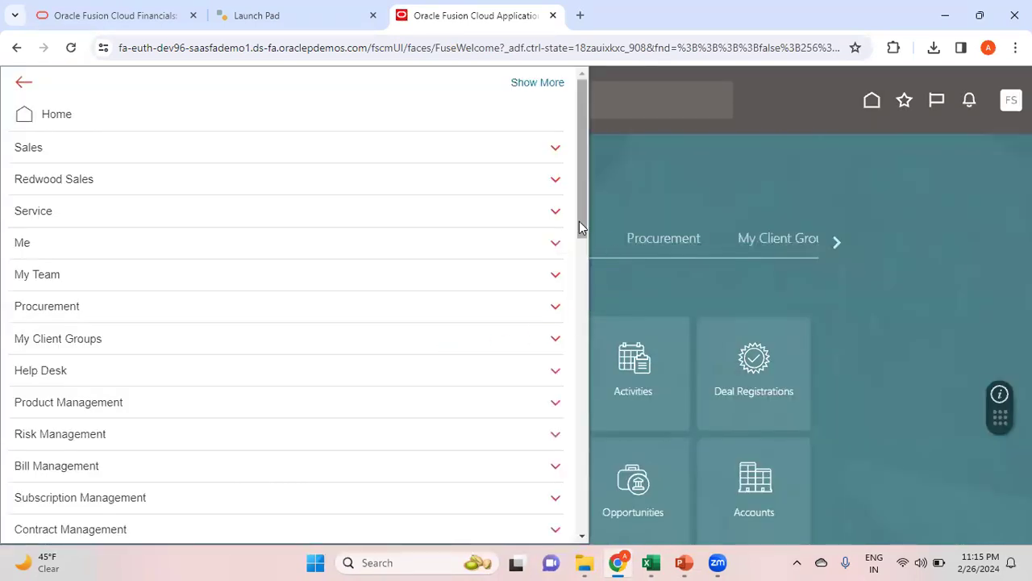
left_click_drag(579, 221, 646, 483)
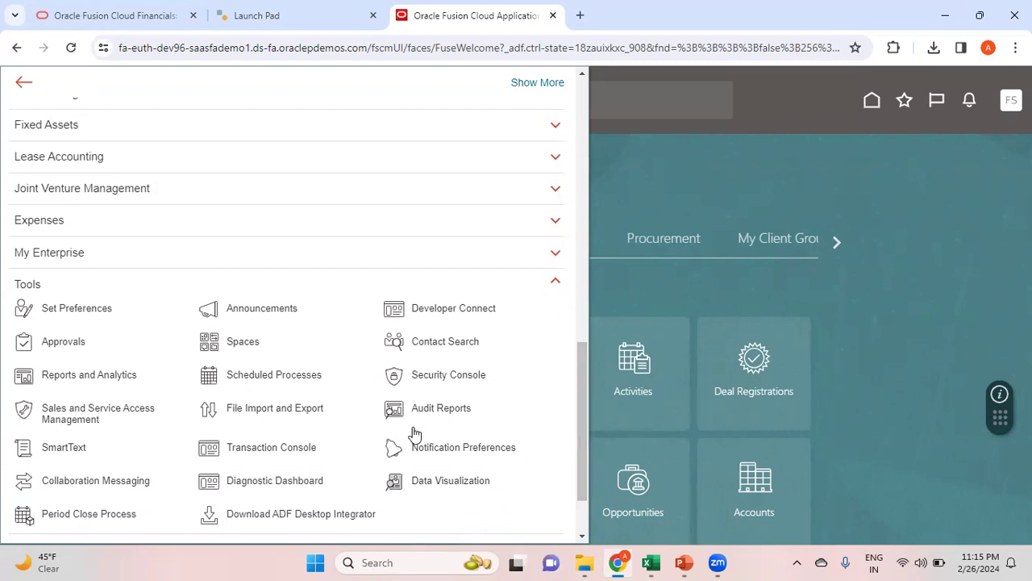
left_click(302, 379)
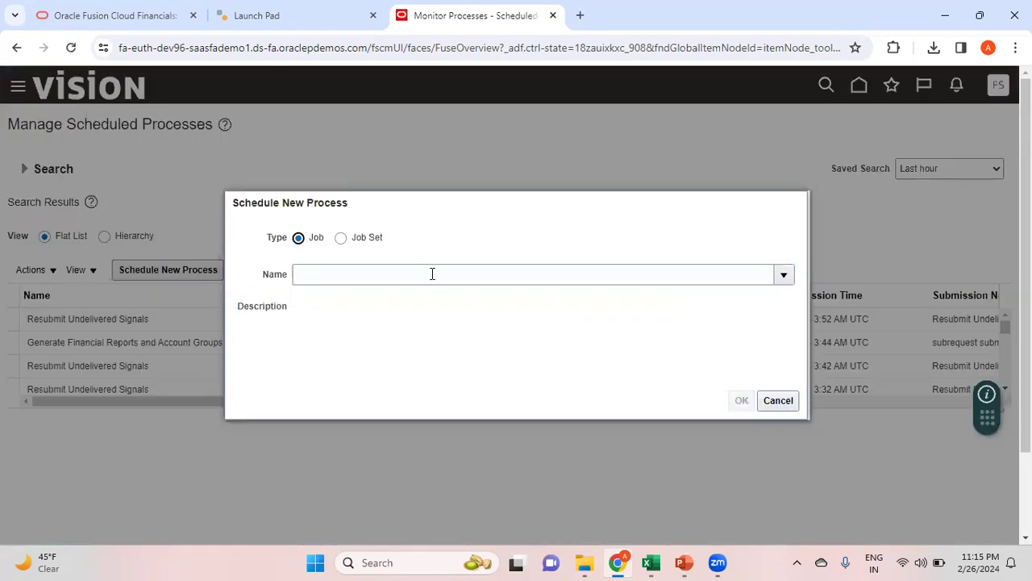
Search process names for 'LDAP' and select Retrieve Latest LDAP Changes
left_click(432, 273)
type("LDAP")
key("Tab")
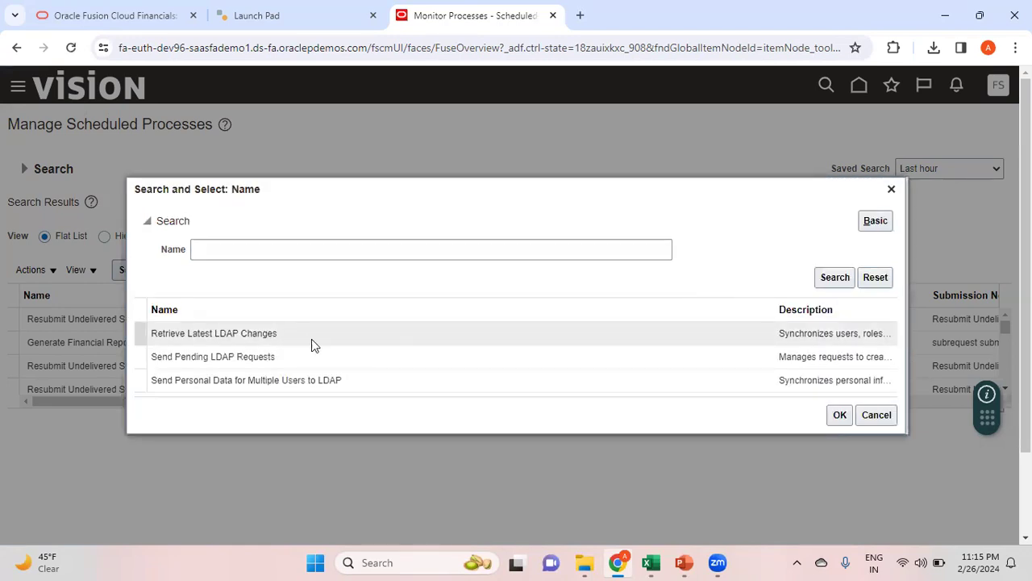
left_click(306, 339)
double_click(307, 340)
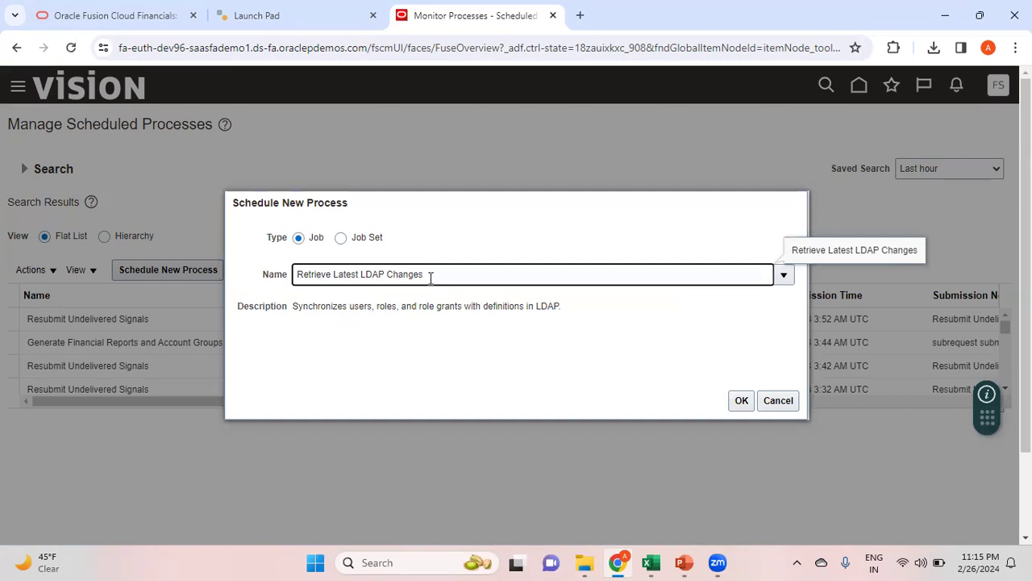
Confirm Retrieve Latest LDAP Changes as the chosen process in Schedule New Process
key("ctrl+a")
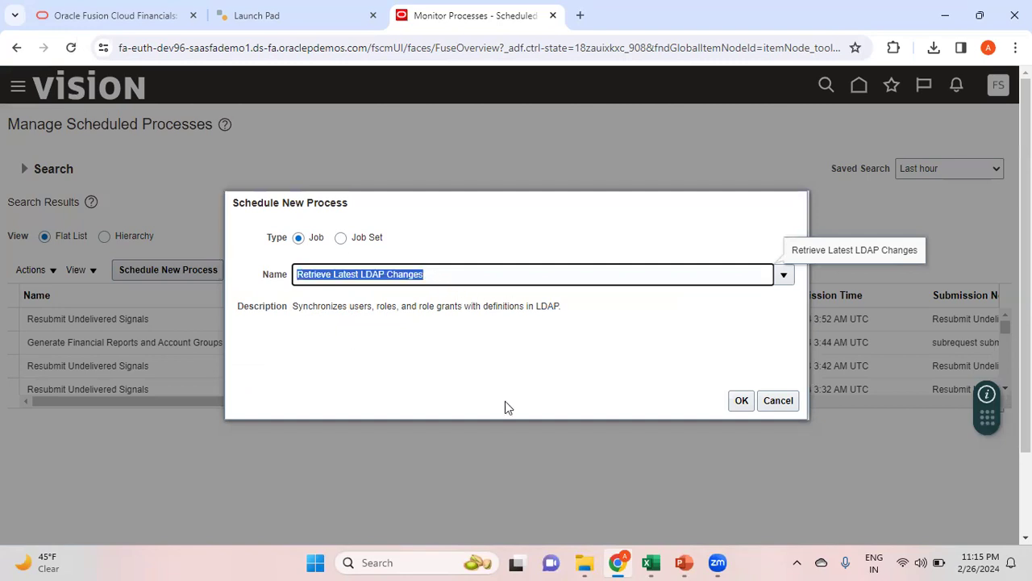
left_click(651, 563)
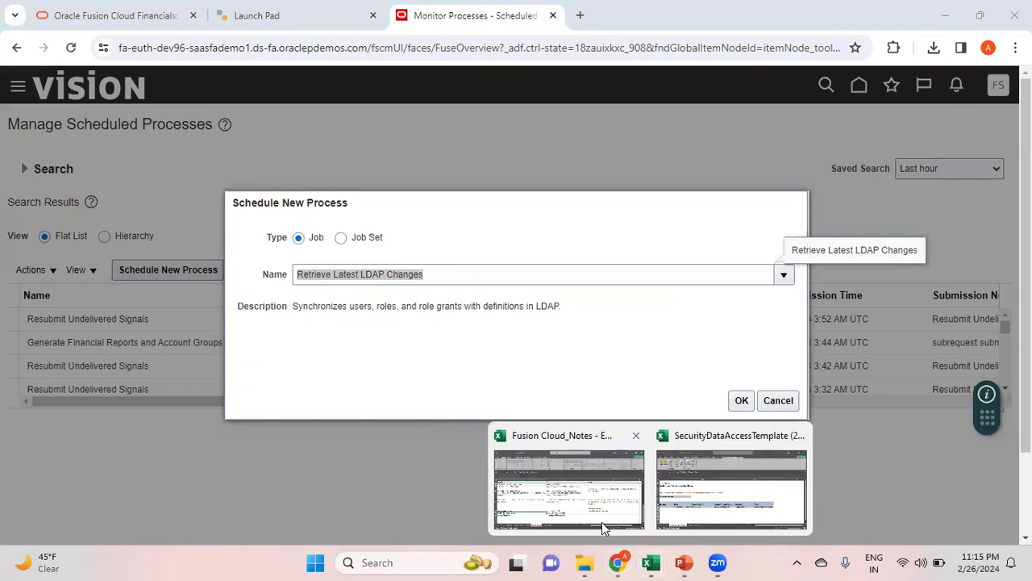
left_click(598, 518)
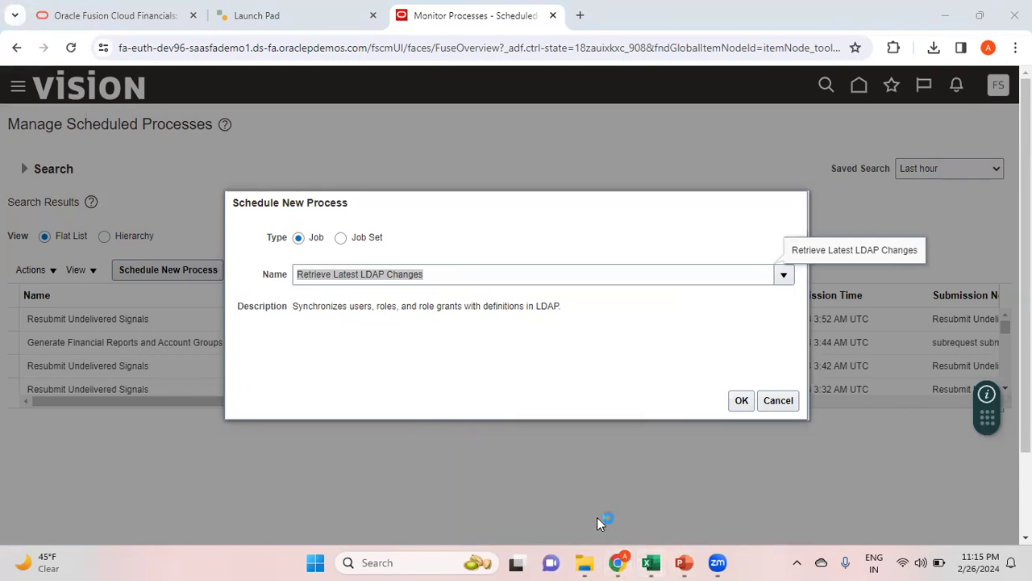
left_click(740, 401)
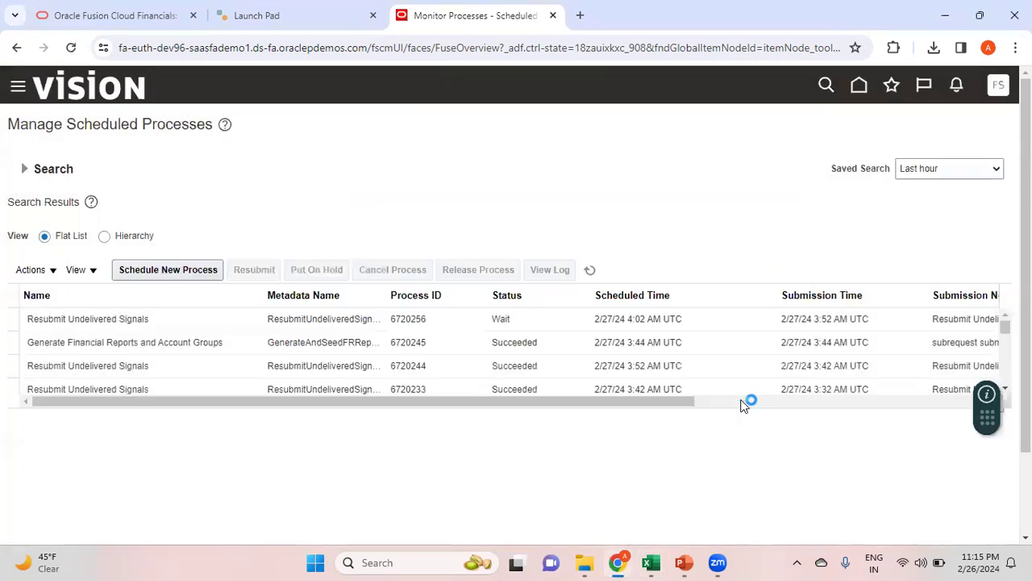
Submit the process as 6720321, acknowledge the confirmation, and refresh the scheduled processes list
mouse_move(653, 555)
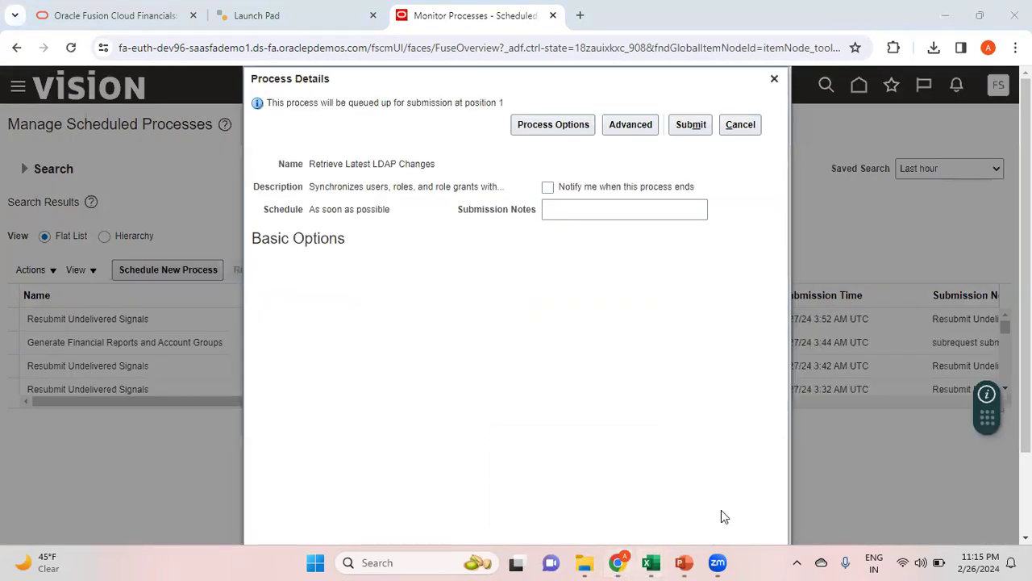
left_click(691, 127)
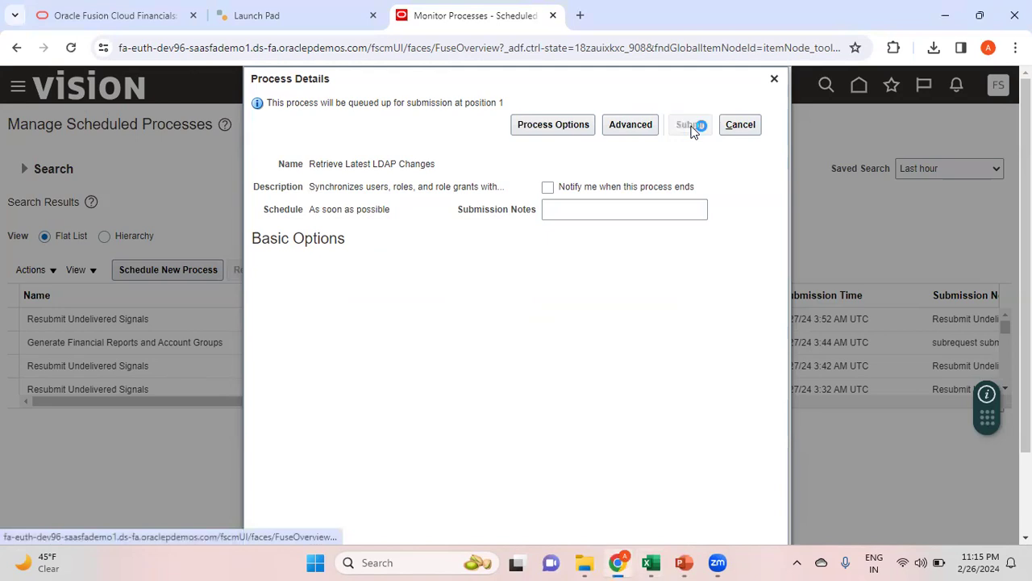
left_click(686, 227)
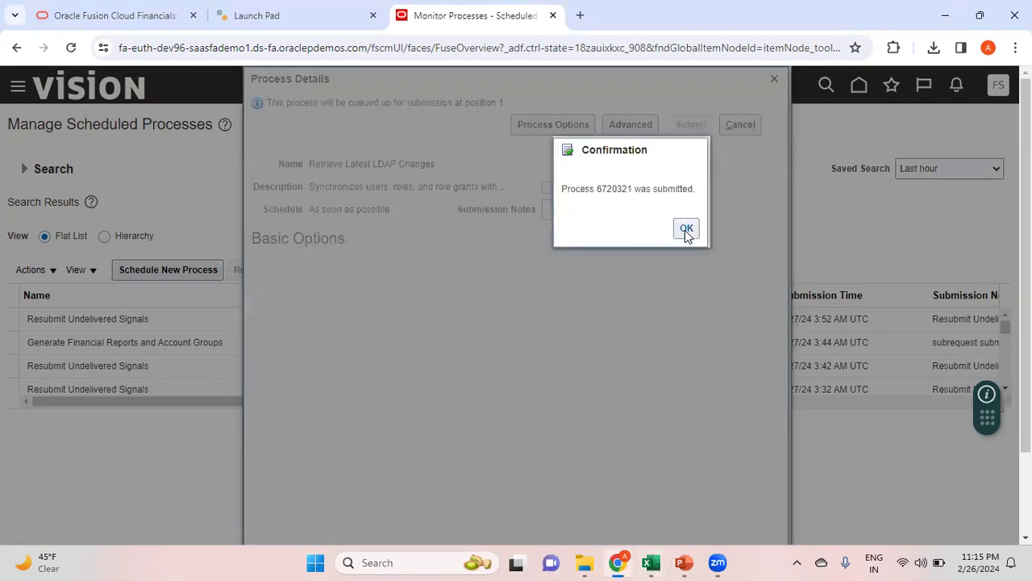
mouse_move(660, 567)
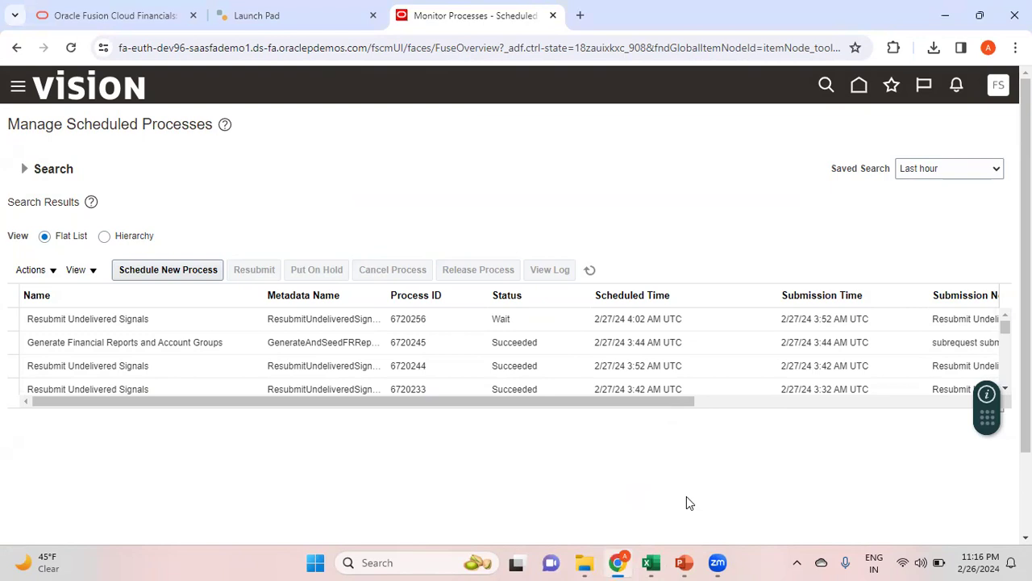
left_click(590, 270)
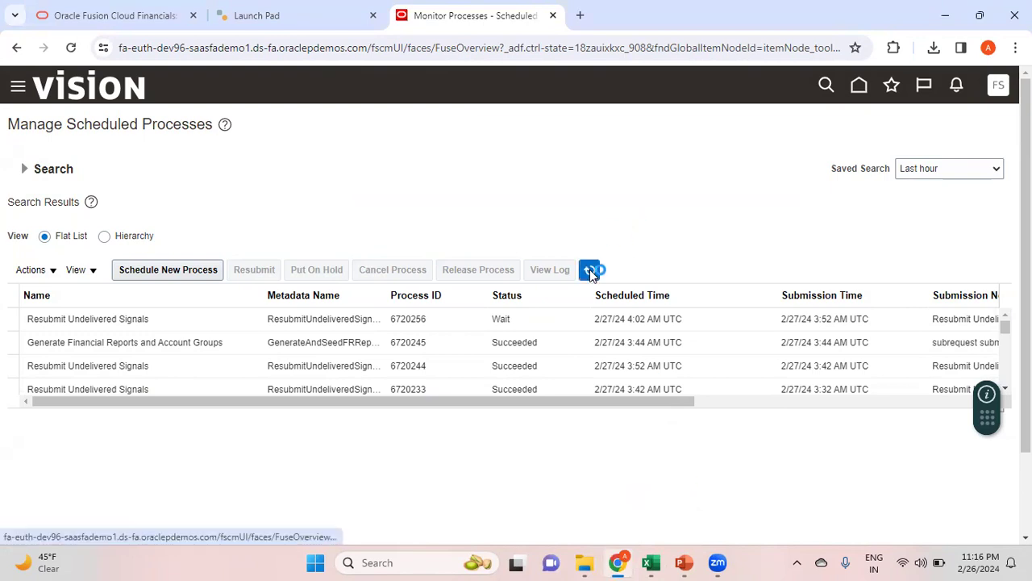